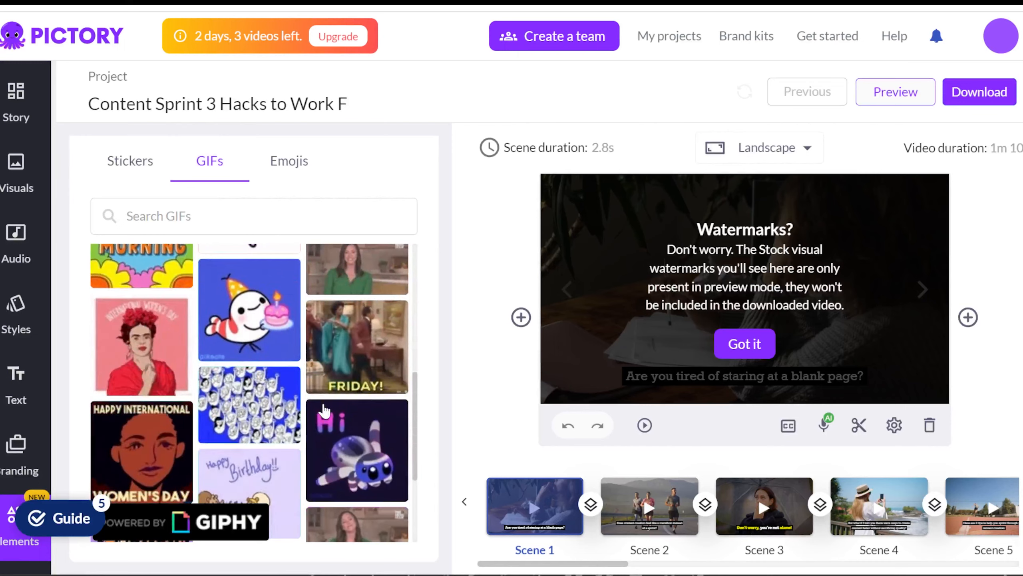
- Scroll the scene editor and open the Visuals panel from the sidebar
scroll(324, 412, "down", 4)
scroll(325, 411, "down", 5)
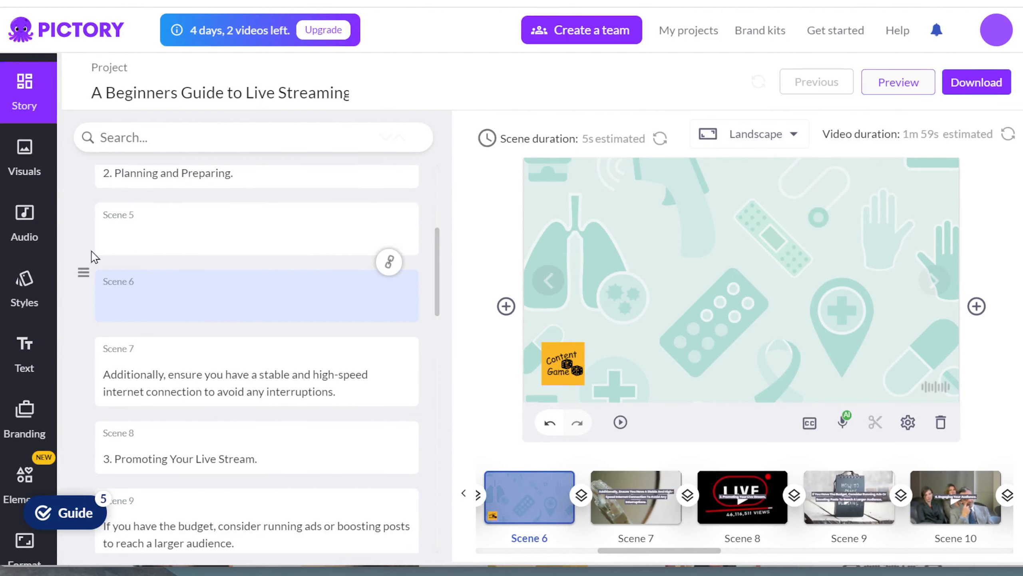
left_click(24, 173)
scroll(25, 192, "down", 3)
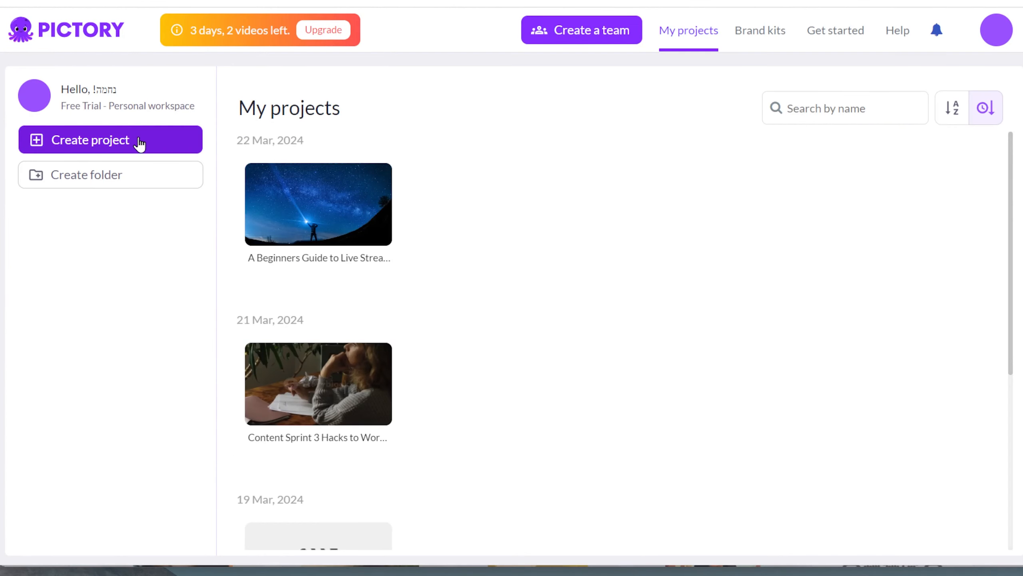
- Open the Content Sprint project and browse its stock visual Library
left_click(139, 144)
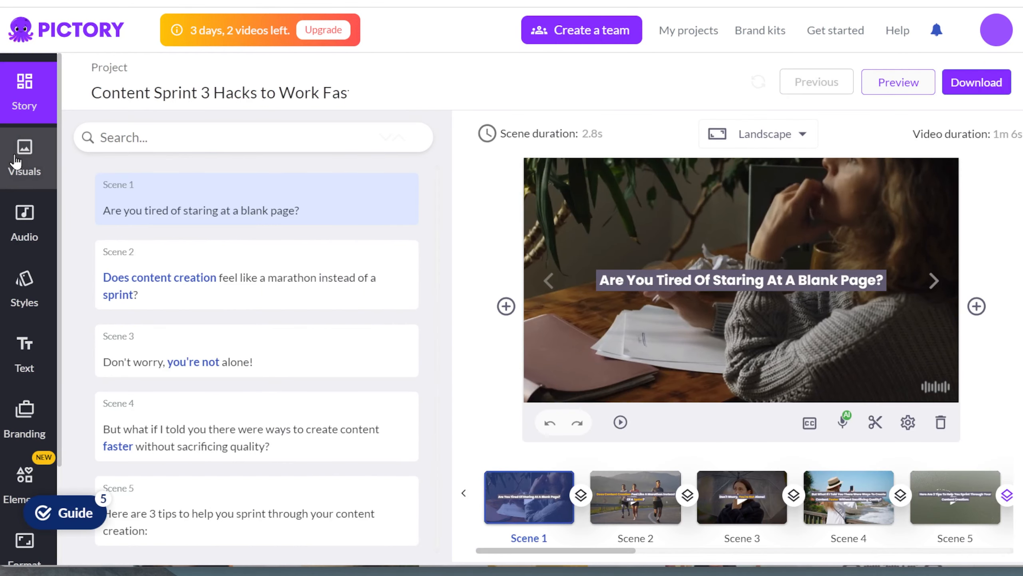
left_click(16, 161)
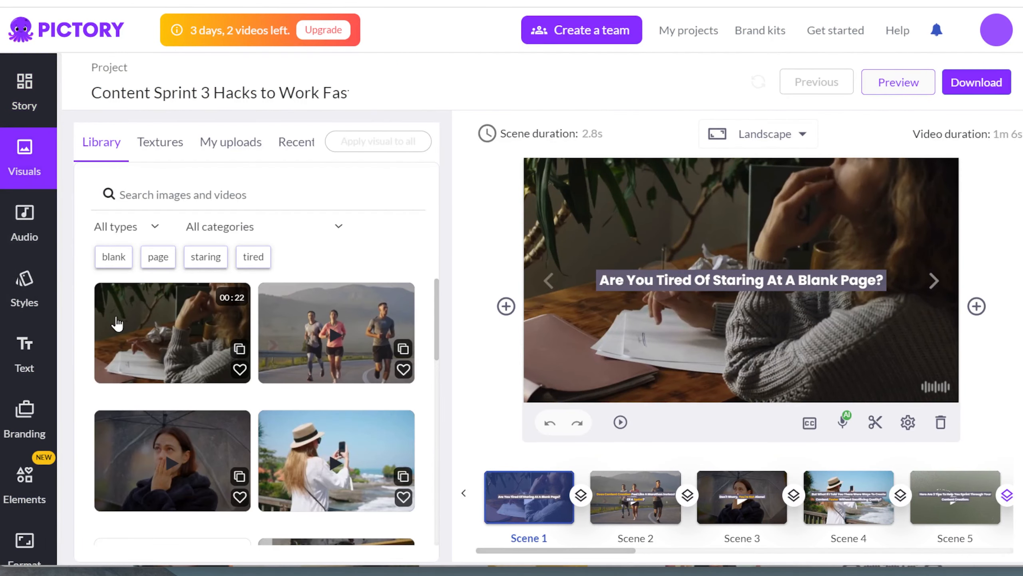
scroll(346, 347, "down", 4)
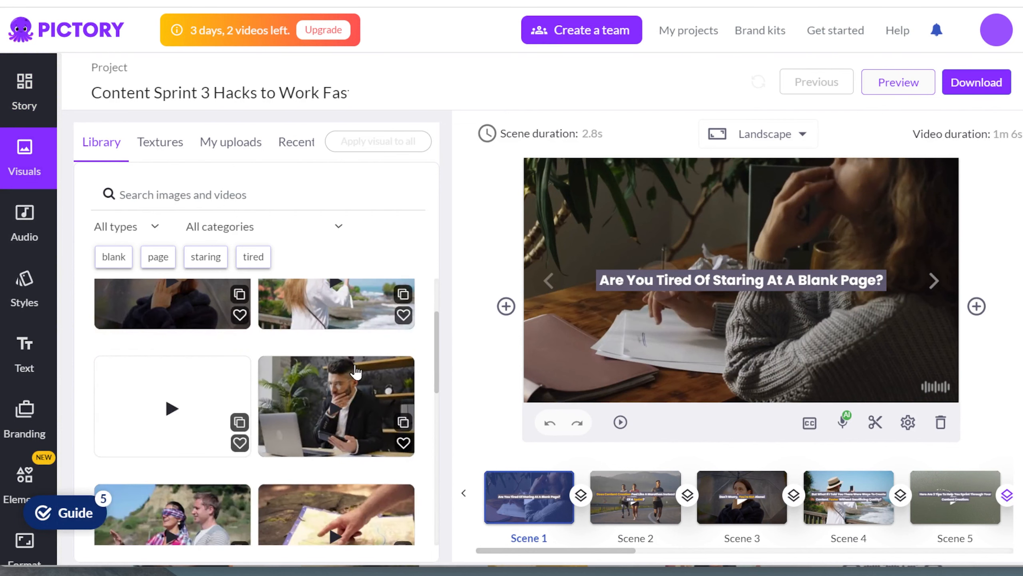
scroll(323, 375, "down", 5)
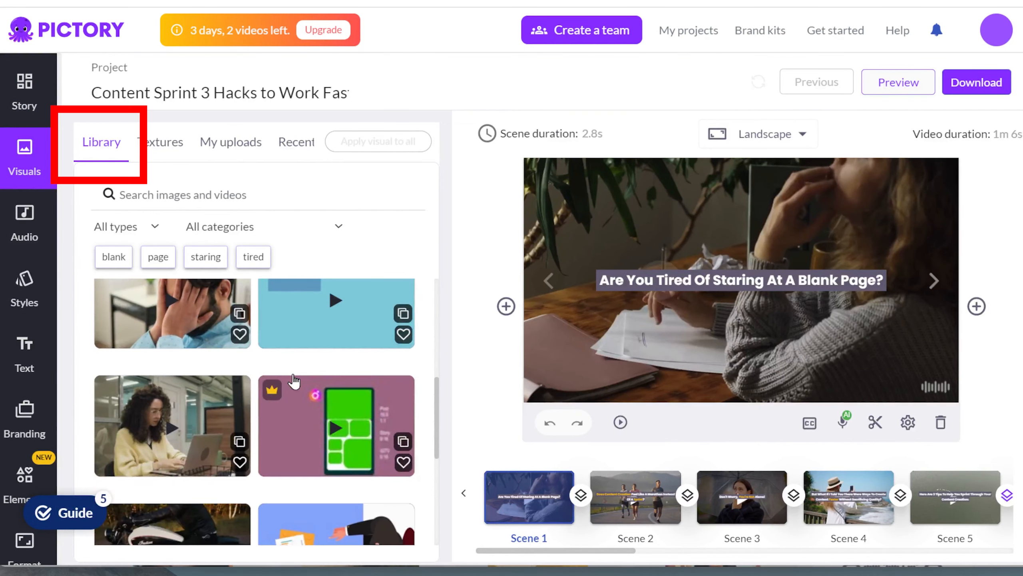
scroll(295, 381, "down", 4)
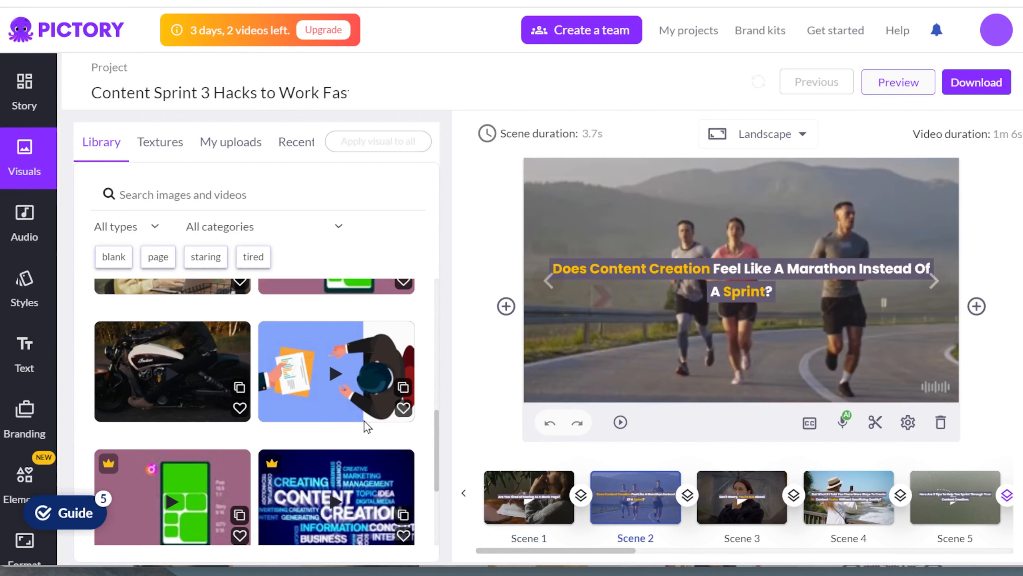
- Filter the library by the marathon keyword chip and switch to My uploads
left_click(122, 258)
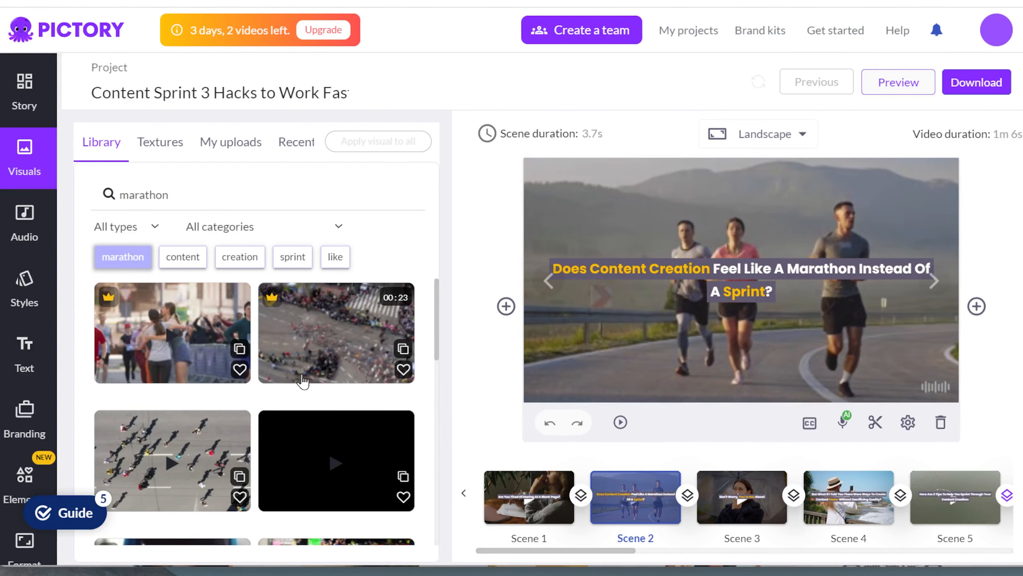
scroll(303, 380, "down", 5)
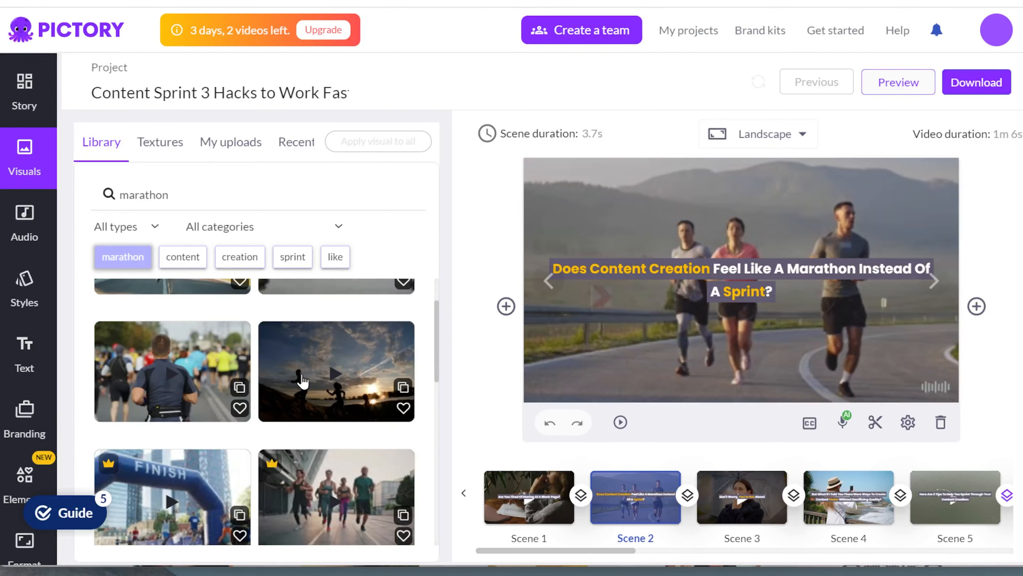
left_click(548, 512)
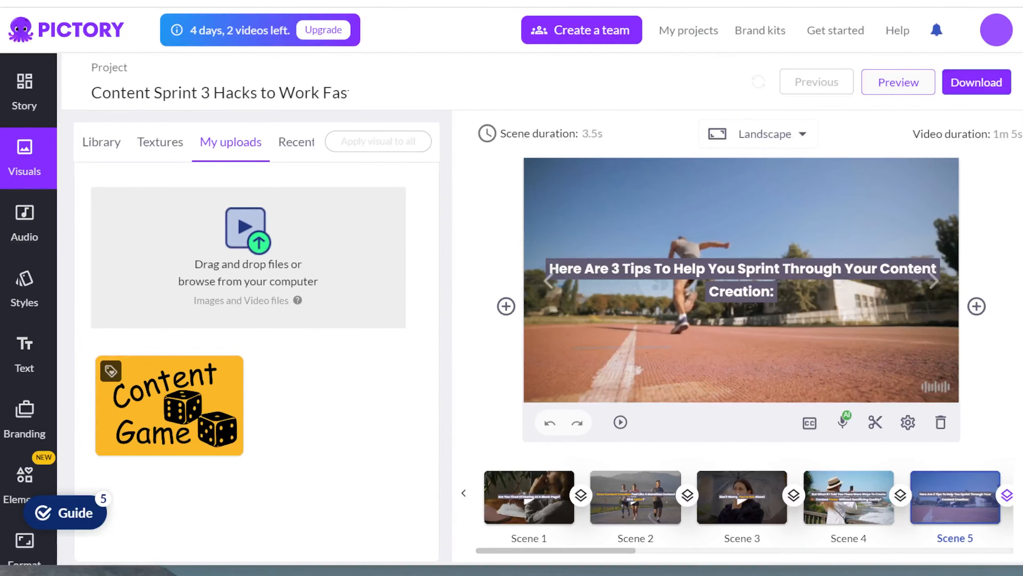
- Search the Library for 'blank page' and apply the lined-paper clip to Scene 1
left_click(633, 451)
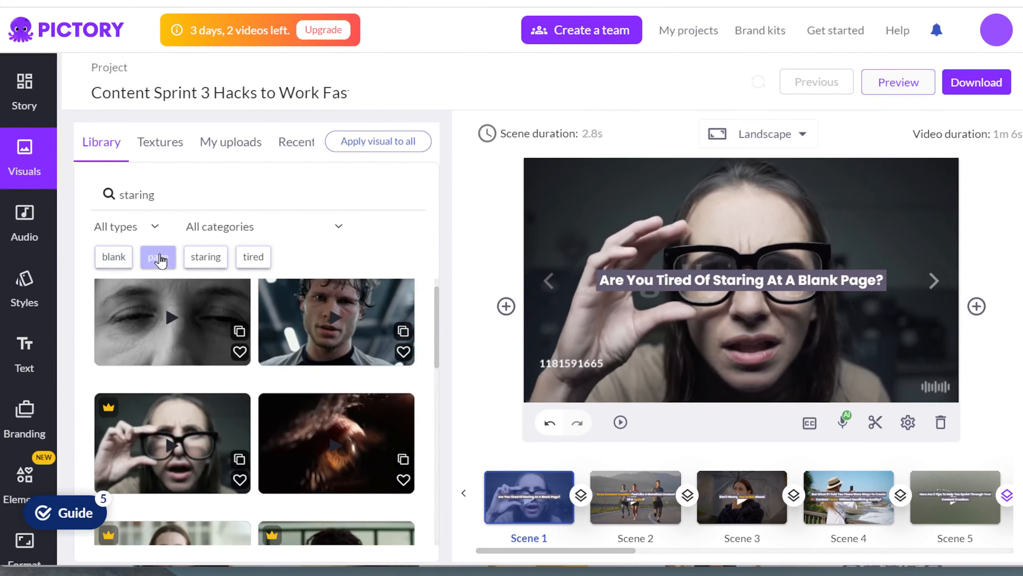
left_click(206, 257)
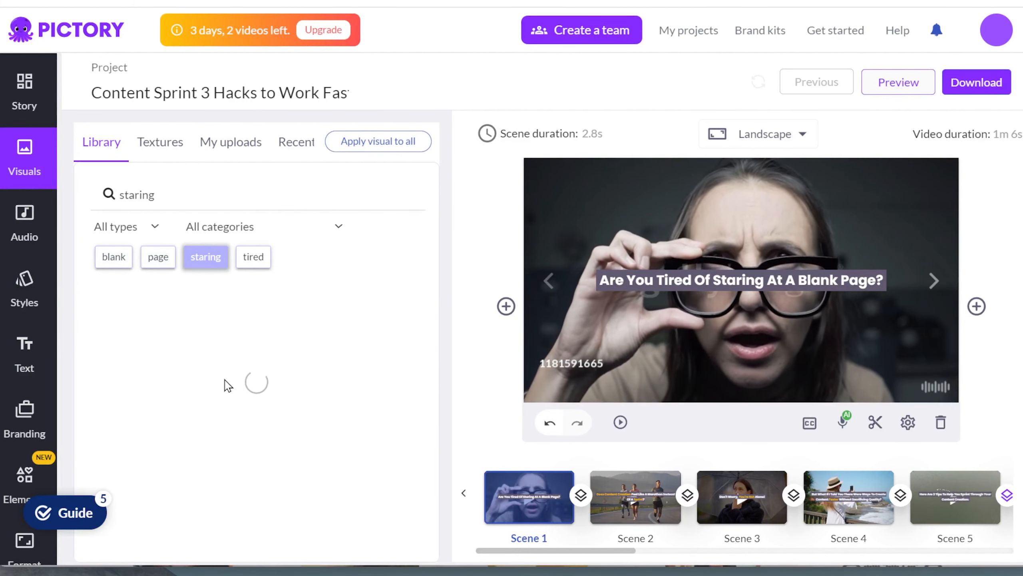
left_click(221, 201)
type("blac")
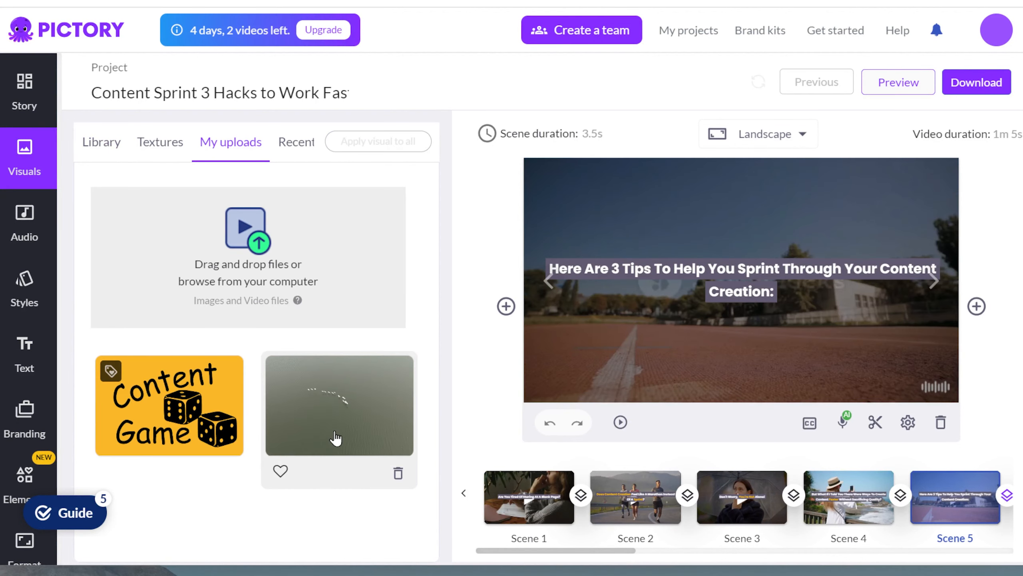
left_click(336, 437)
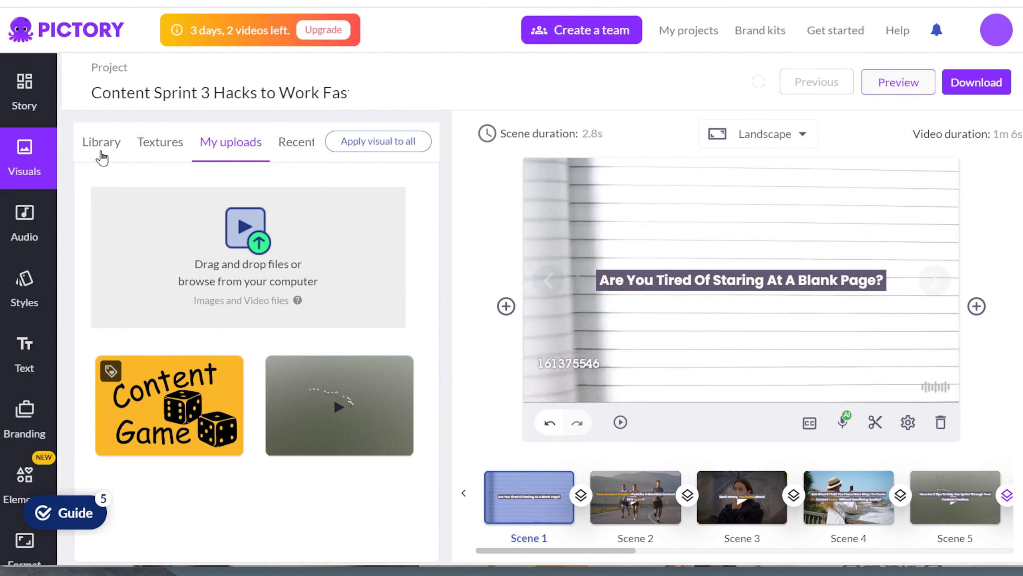
left_click(100, 147)
- Favourite two blank-page clips, view the favourites, and go back to the Story script
left_click(404, 519)
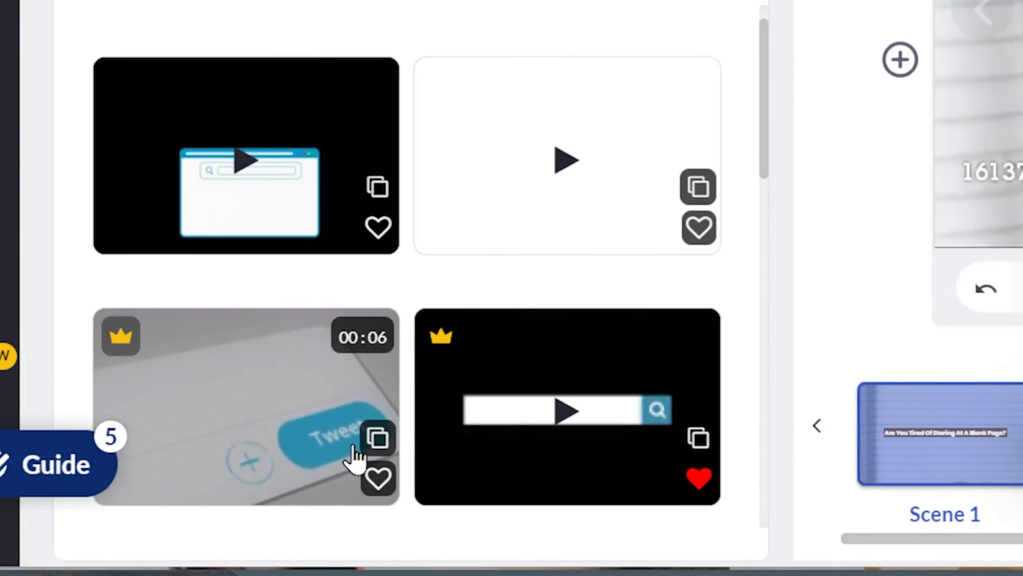
left_click(240, 519)
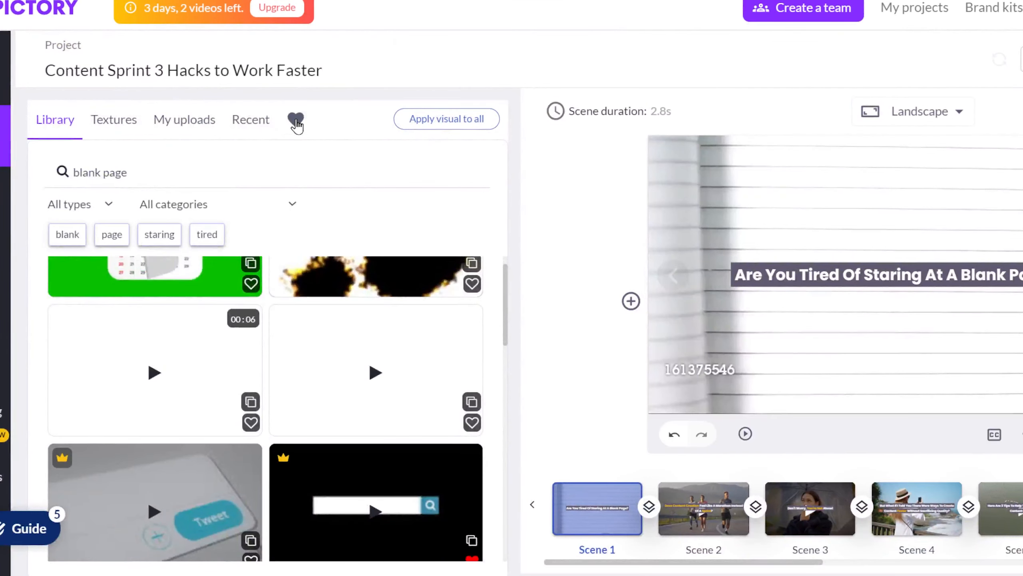
left_click(296, 121)
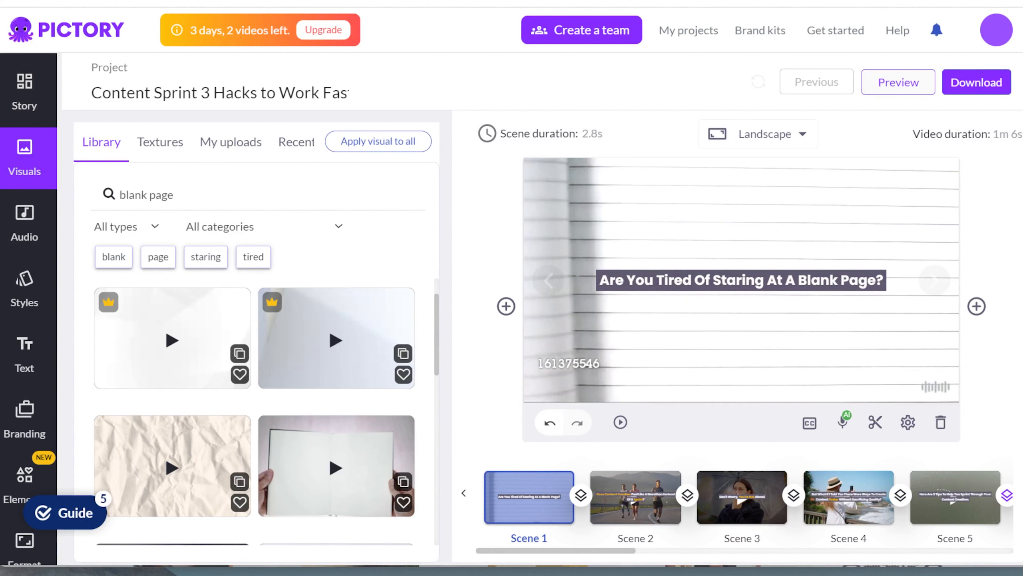
left_click(24, 93)
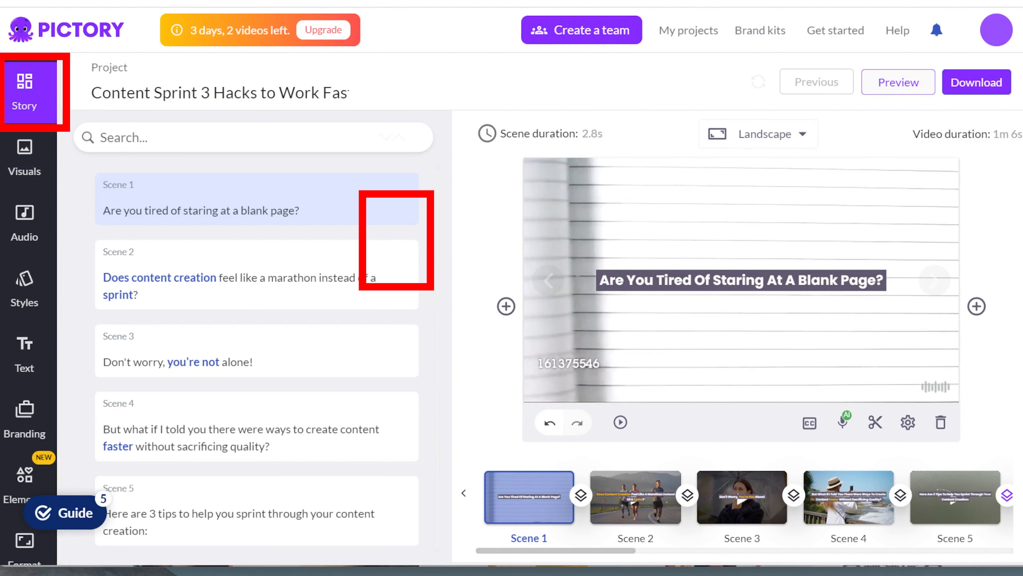
- Link Scenes 2 and 3 to Scene 1's visual, check each scene, and show insert-scene options
left_click(389, 234)
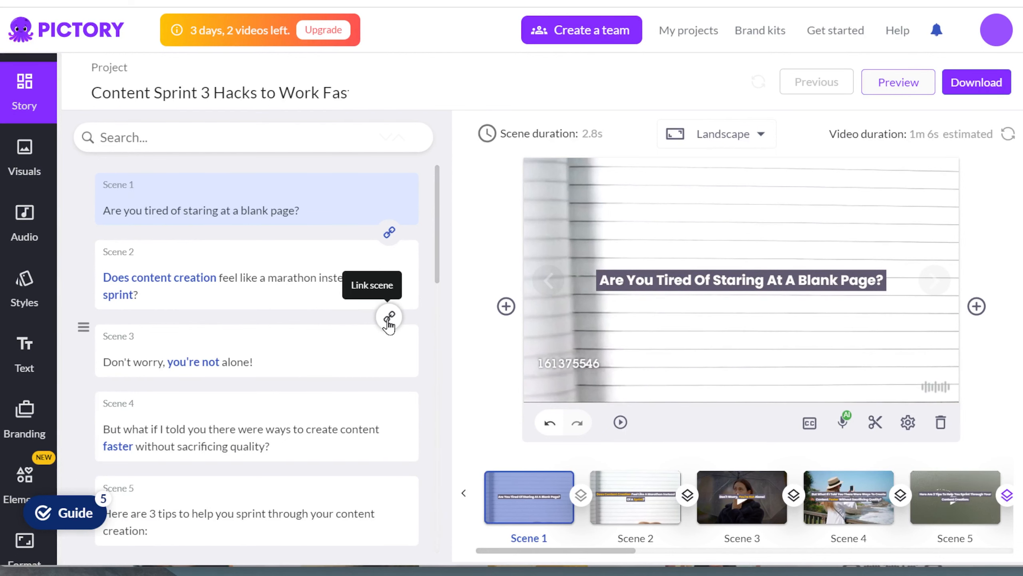
left_click(389, 319)
left_click(607, 497)
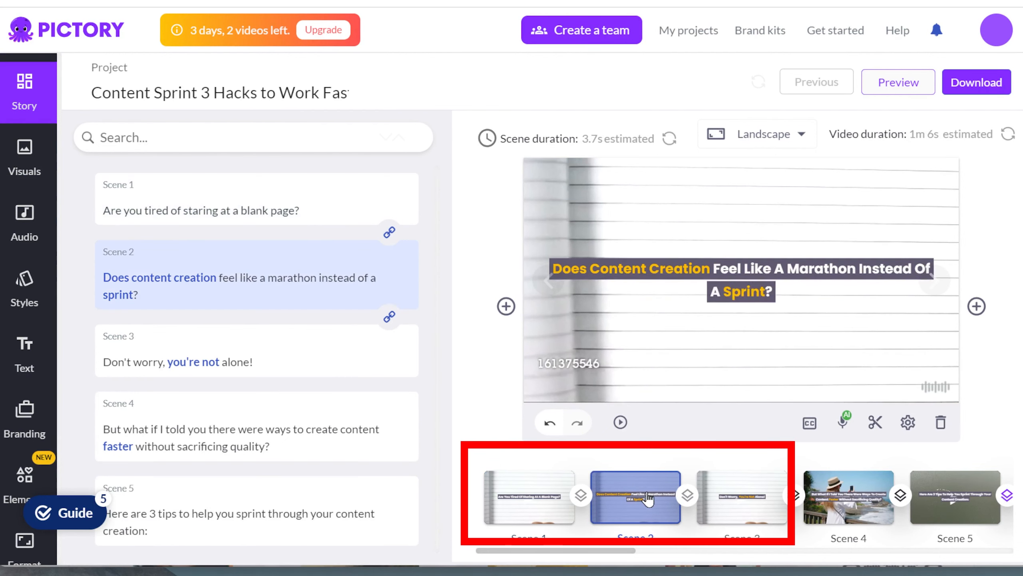
left_click(741, 499)
left_click(533, 500)
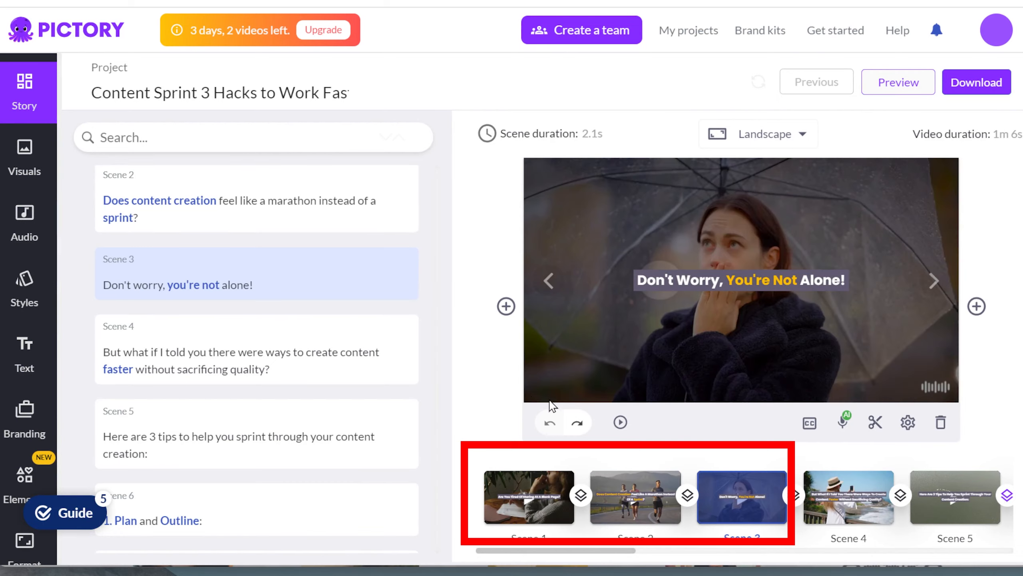
left_click(507, 306)
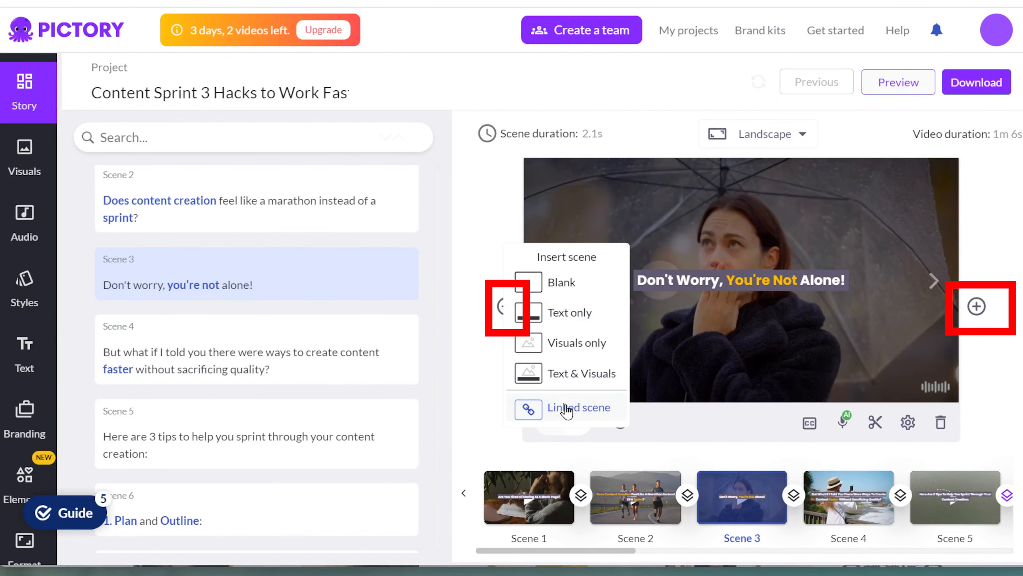
left_click(978, 307)
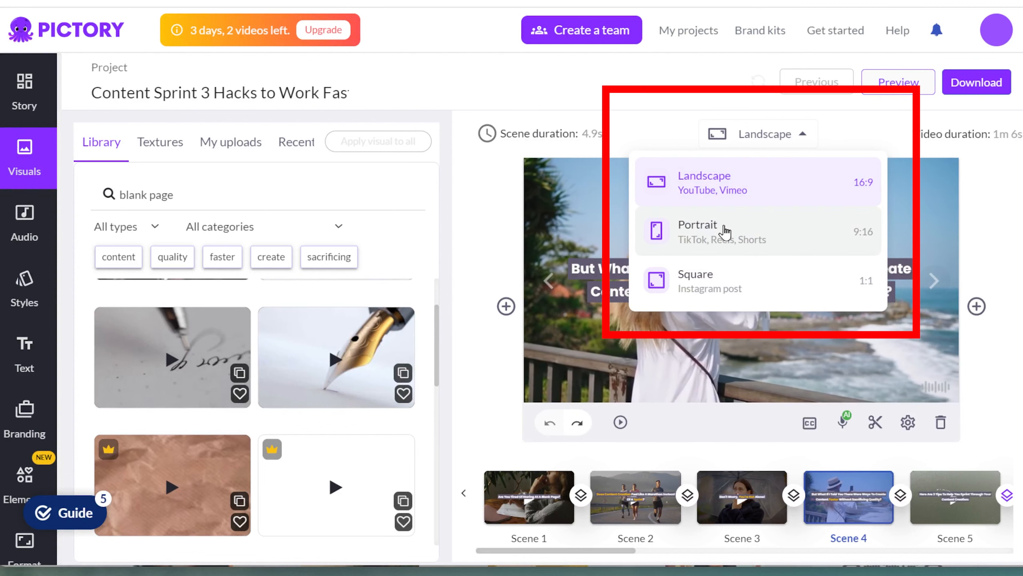
- Try Portrait and then Square in the aspect-ratio dropdown
left_click(725, 232)
left_click(759, 137)
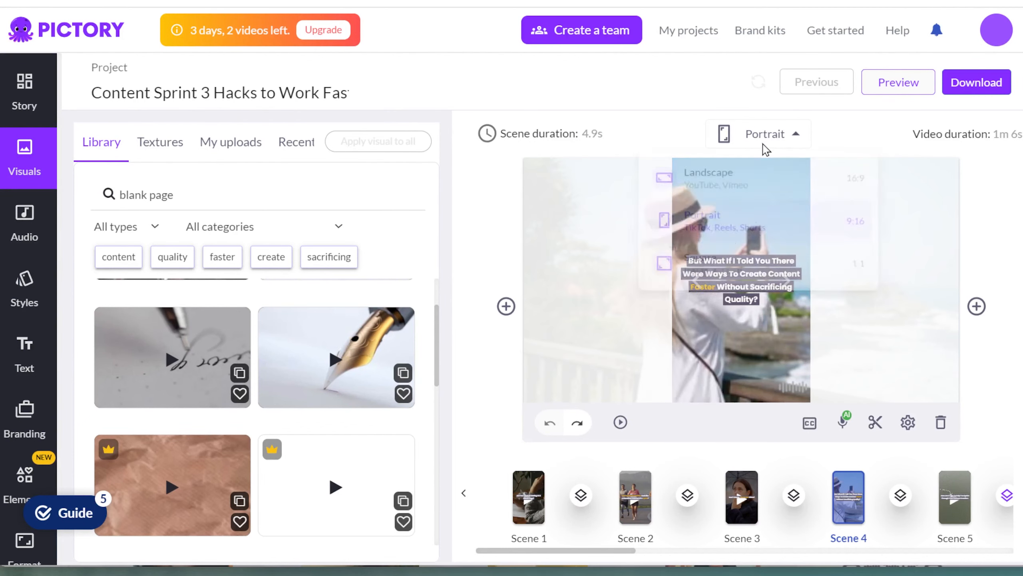
left_click(680, 282)
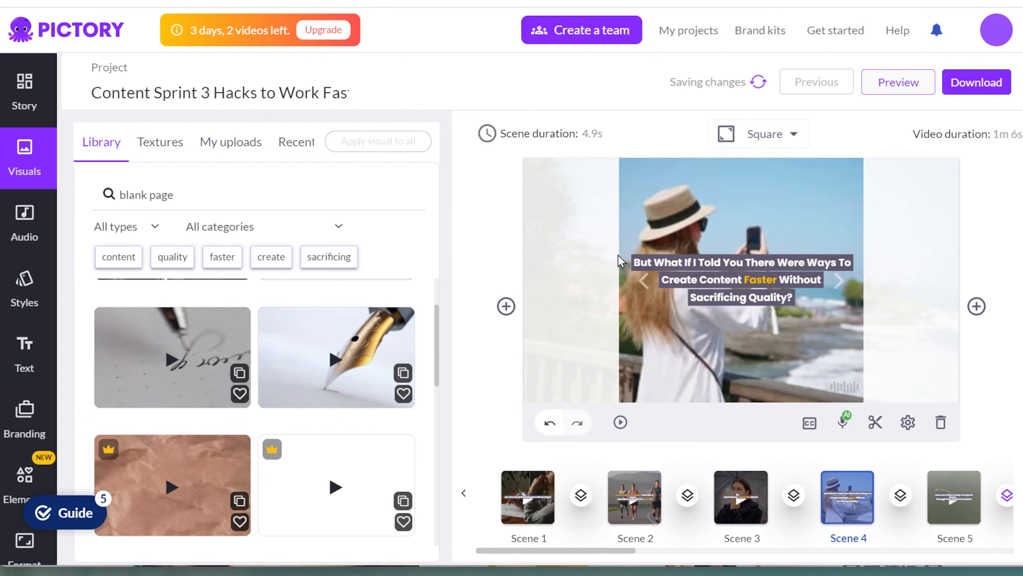
key("Down")
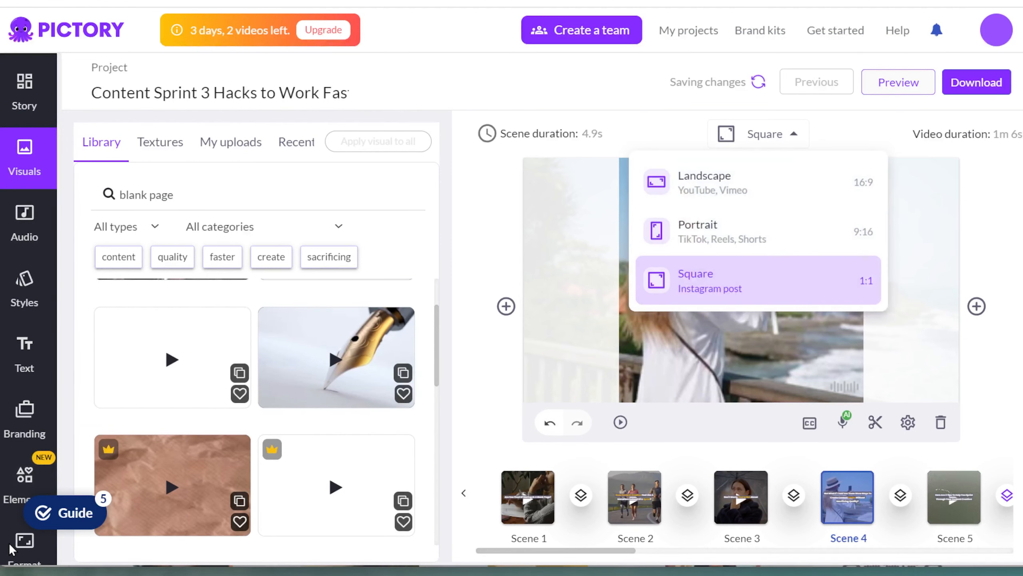
- In Format settings, set the video to 9:16 Portrait at 1080p
left_click(25, 431)
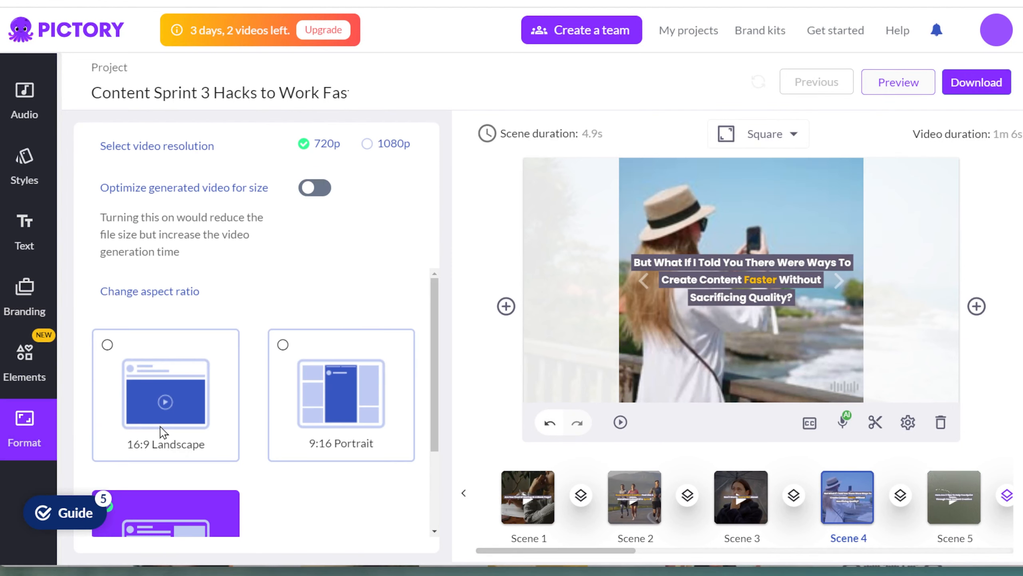
left_click(163, 431)
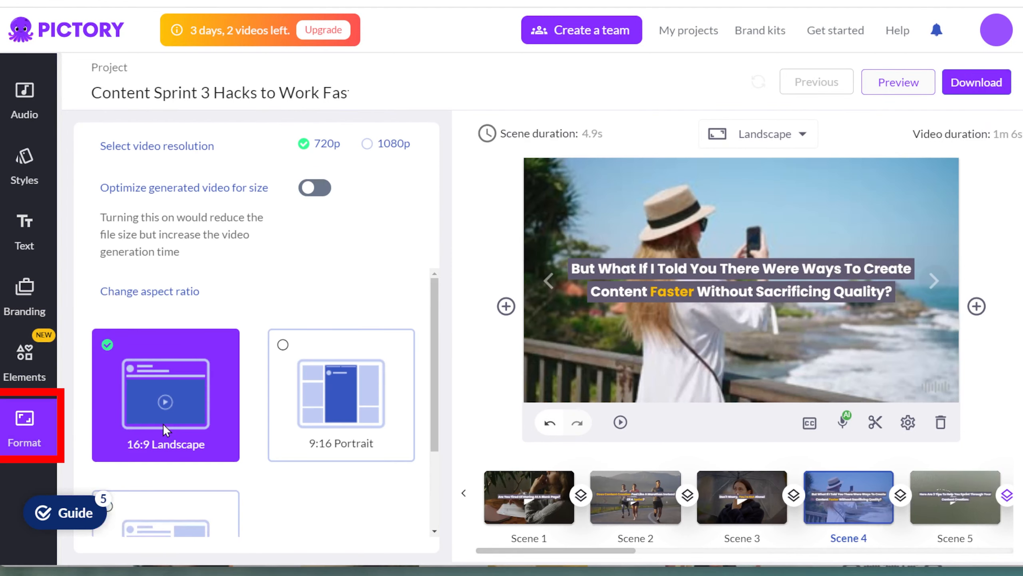
left_click(349, 410)
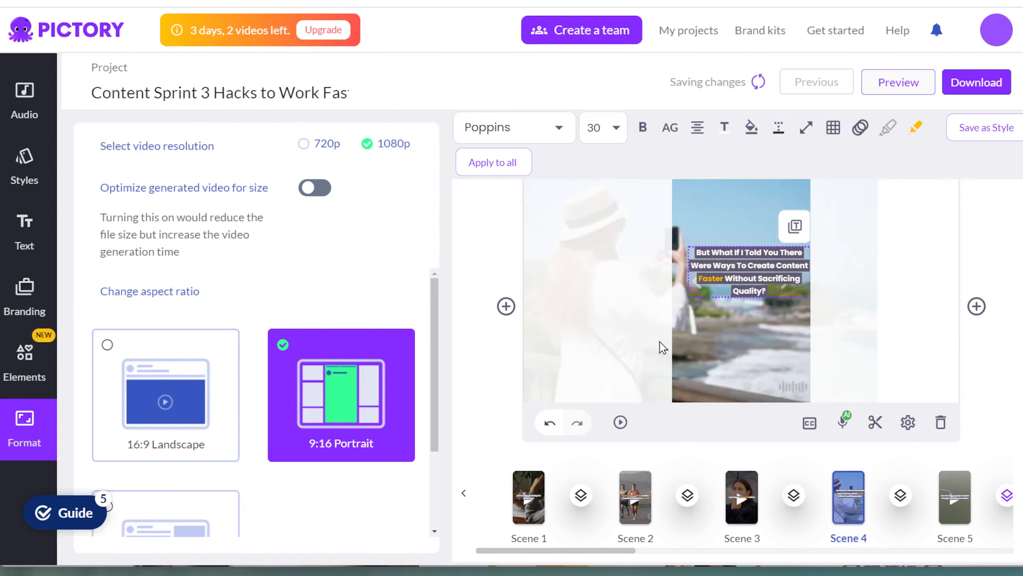
left_click(608, 350)
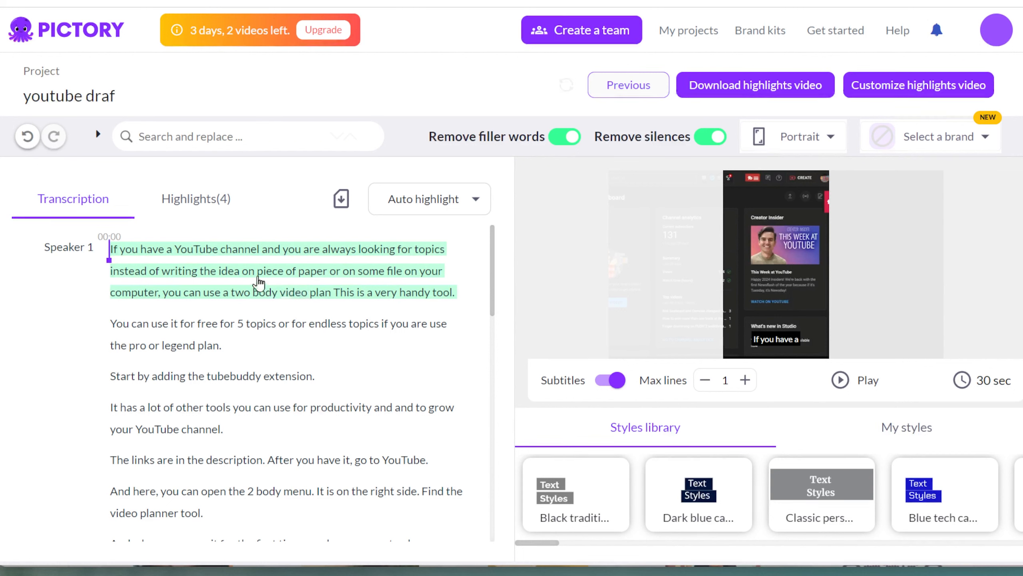
- Seek playback to the word 'YouTube' and slightly beyond in the transcript
left_click(201, 258)
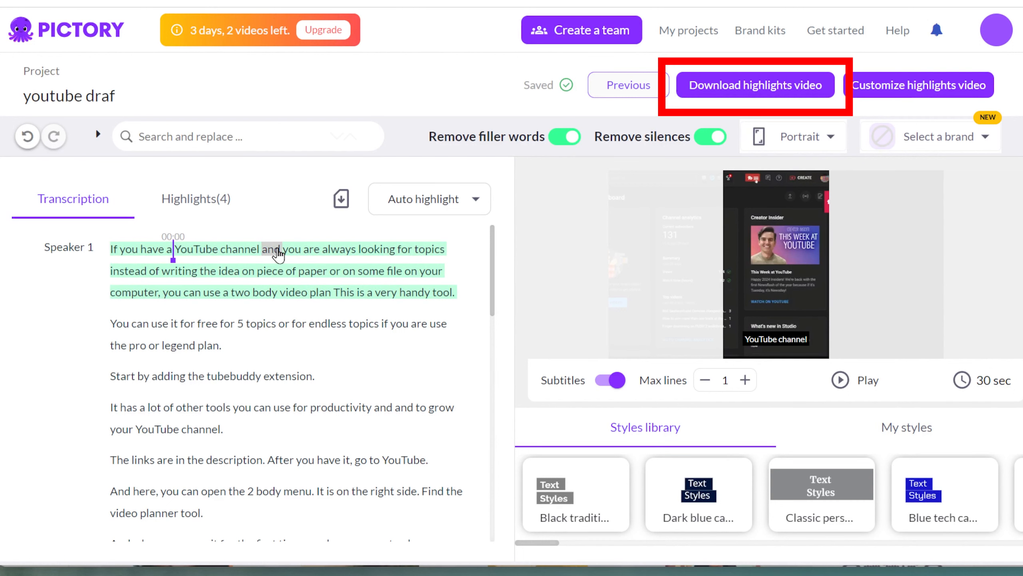
left_click(294, 251)
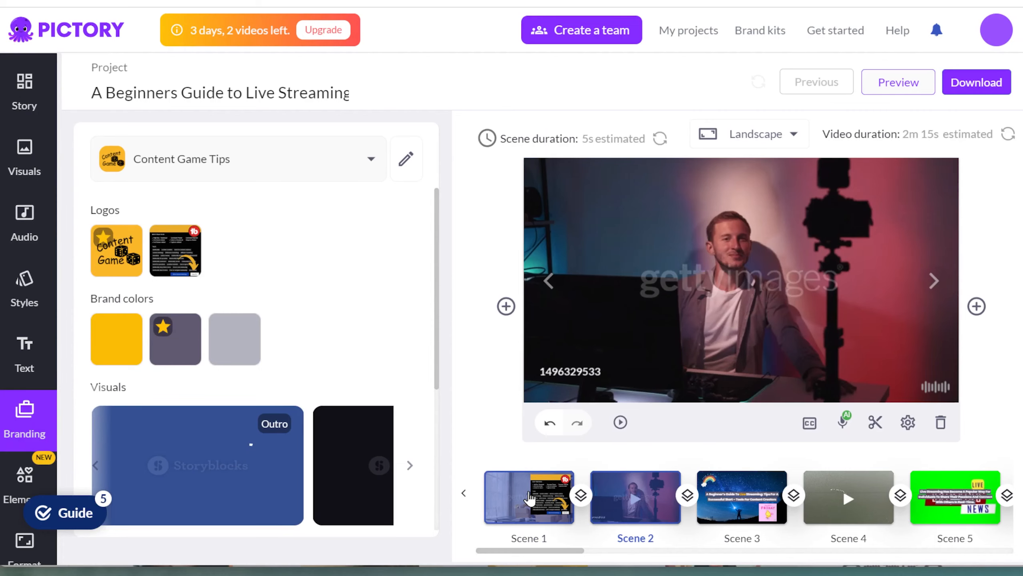
- Select the Scene 1 tubebuddy thumbnail and show the Insert scene menu beside it
left_click(535, 496)
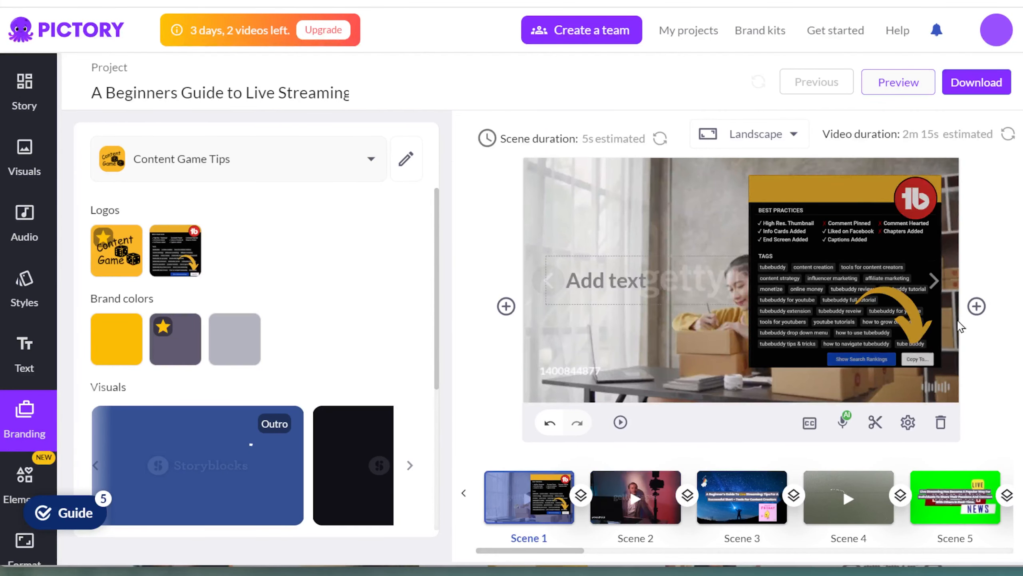
left_click(977, 306)
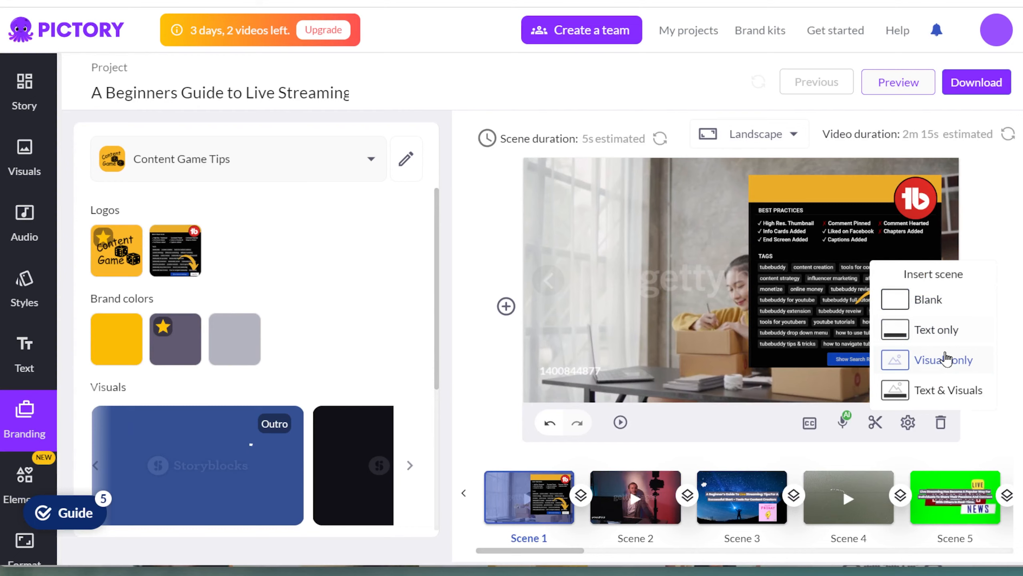
- Insert a new Visuals only scene and confirm it
left_click(946, 359)
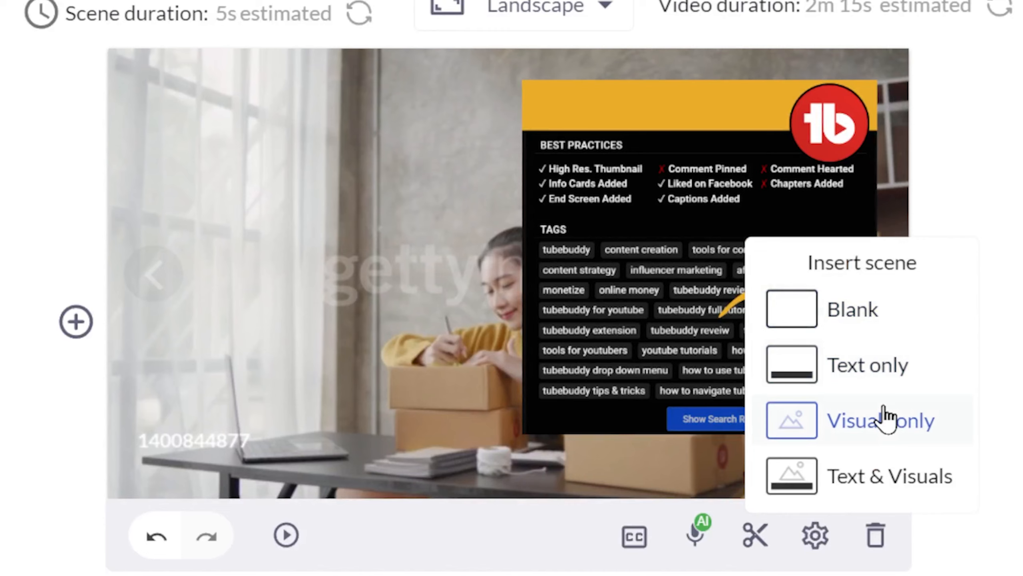
left_click(886, 420)
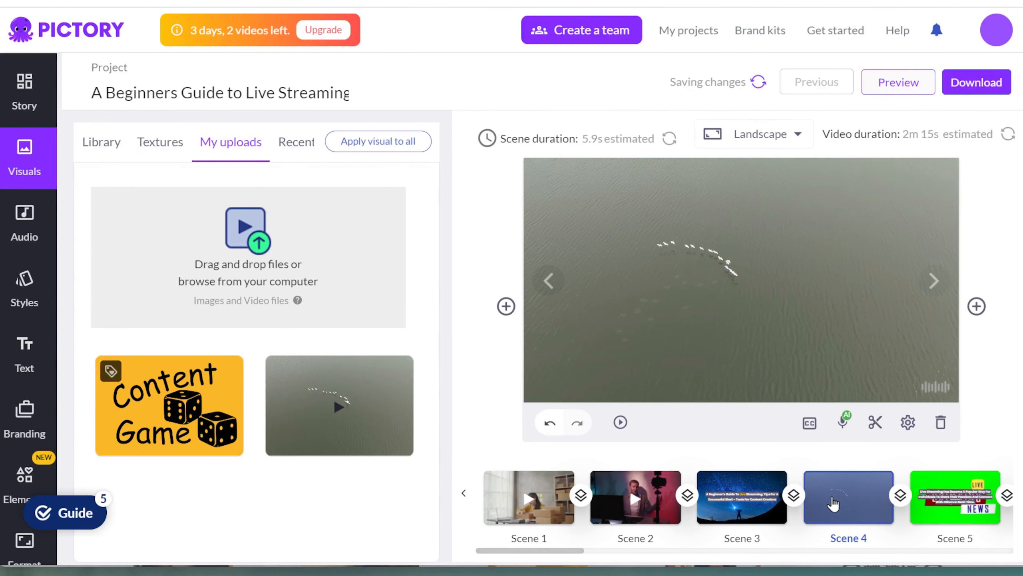
- In Scene 4's settings, unmute the uploaded video and keep voice-over on
left_click(908, 422)
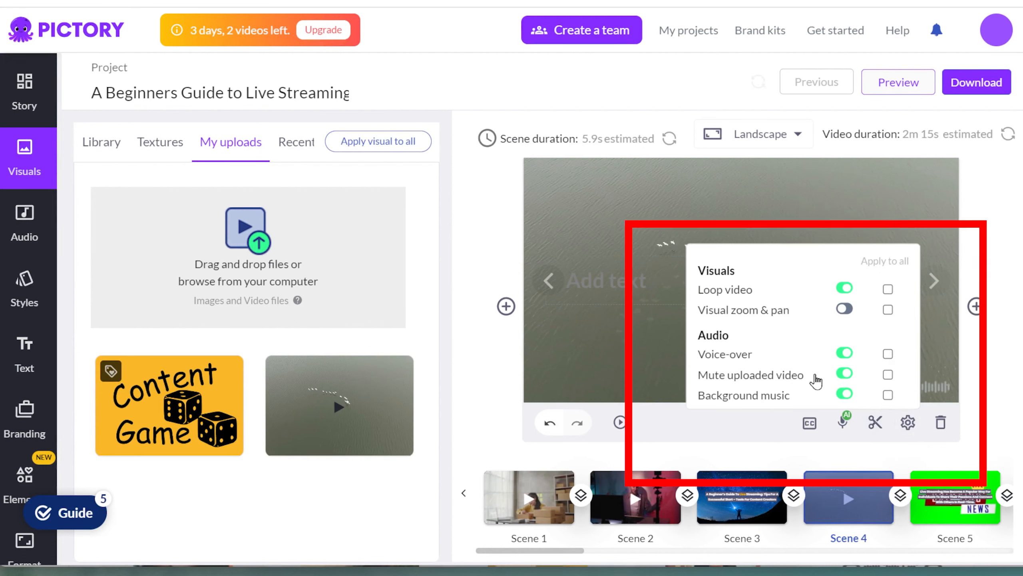
left_click(845, 374)
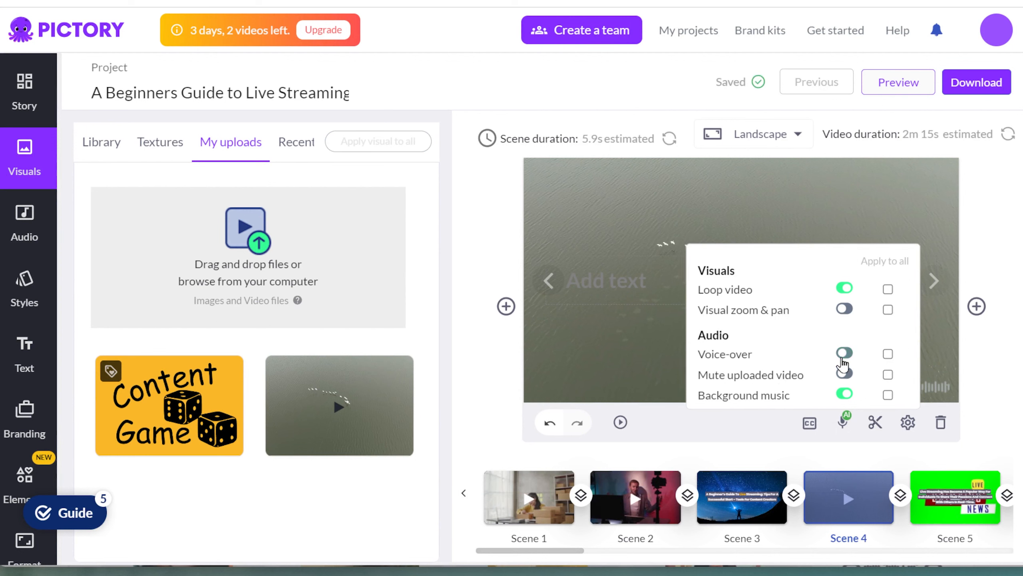
left_click(841, 358)
left_click(713, 422)
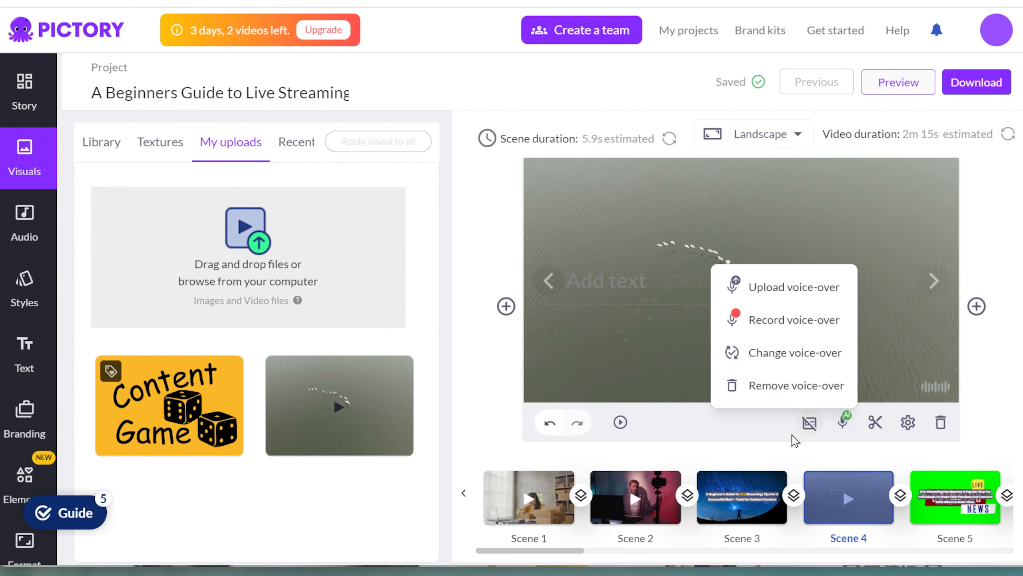
- Turn visual zoom & pan on for Scene 4
mouse_move(907, 423)
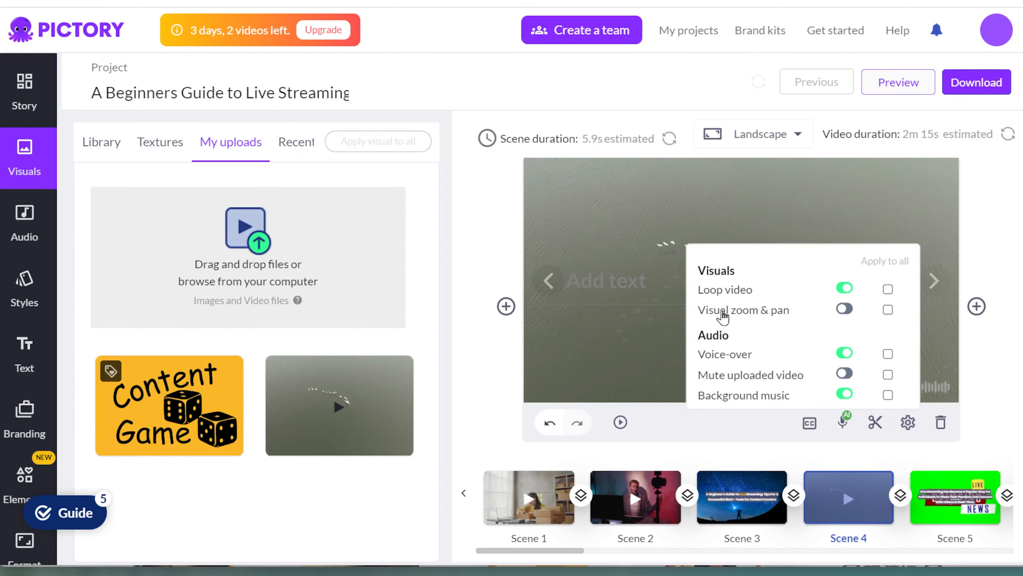
left_click(848, 311)
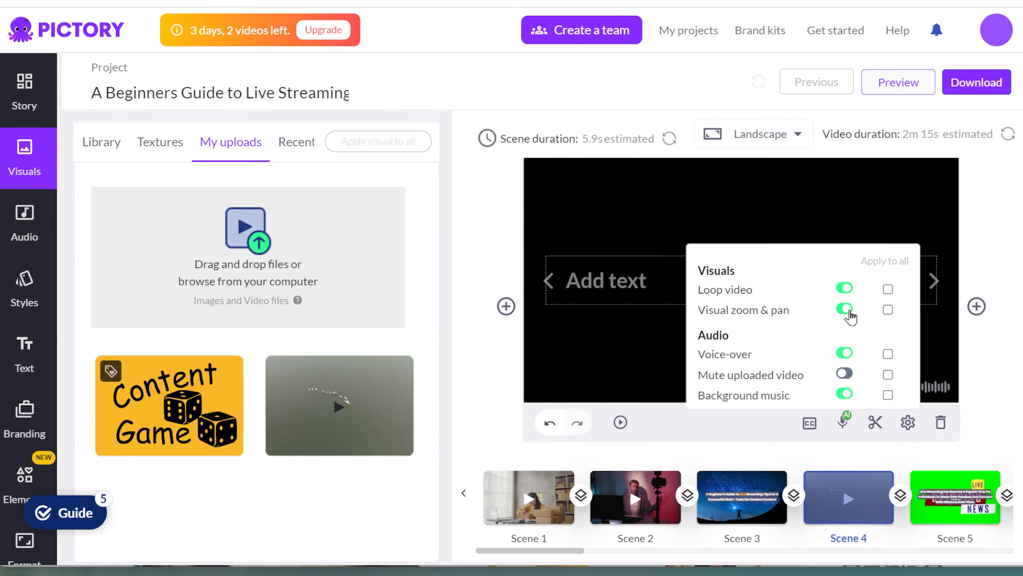
left_click(848, 310)
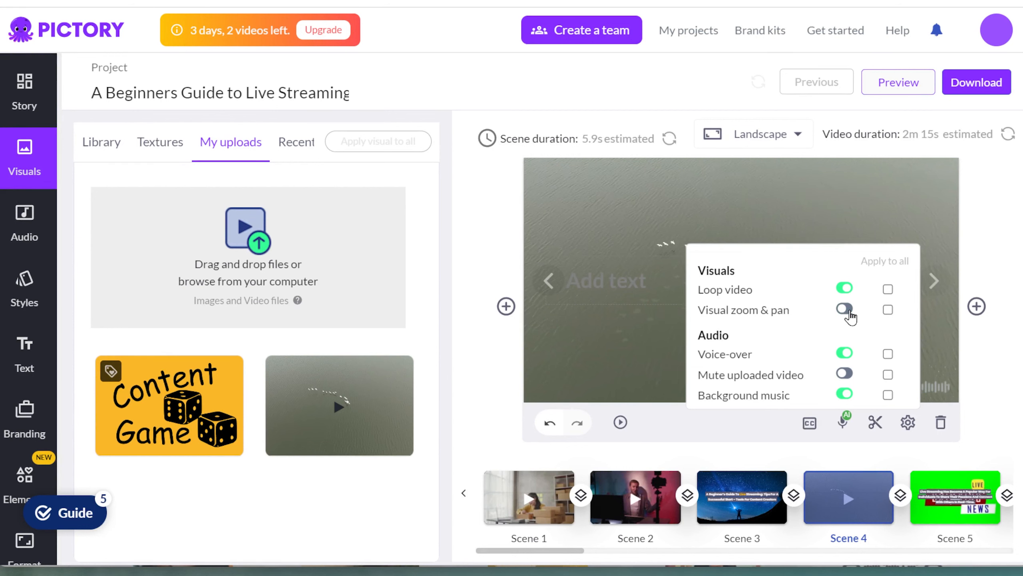
left_click(849, 311)
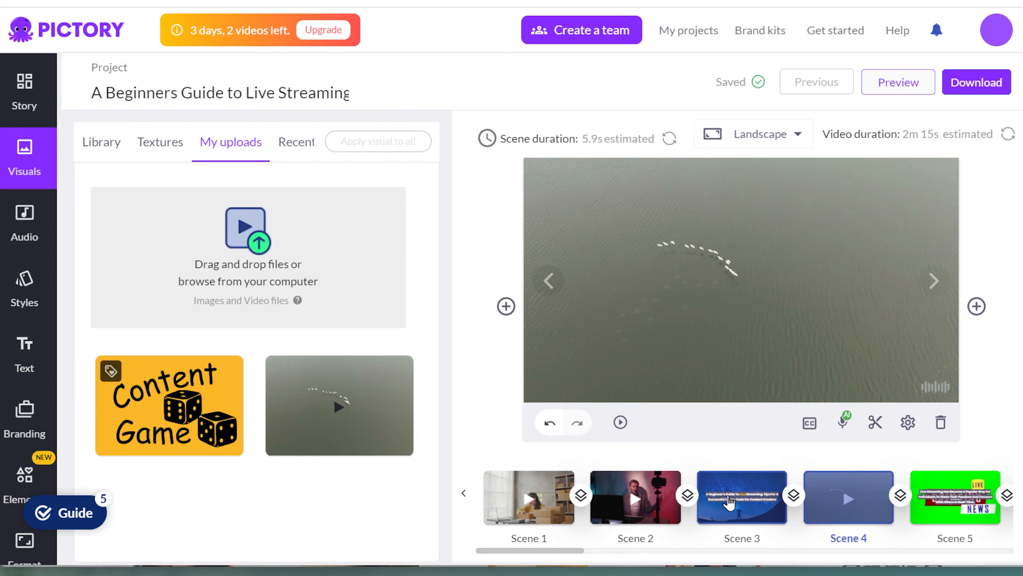
- Search stickers for 'day', add the rainbow 'Have a nice day' sticker to Scene 3, place it top-left
left_click(730, 502)
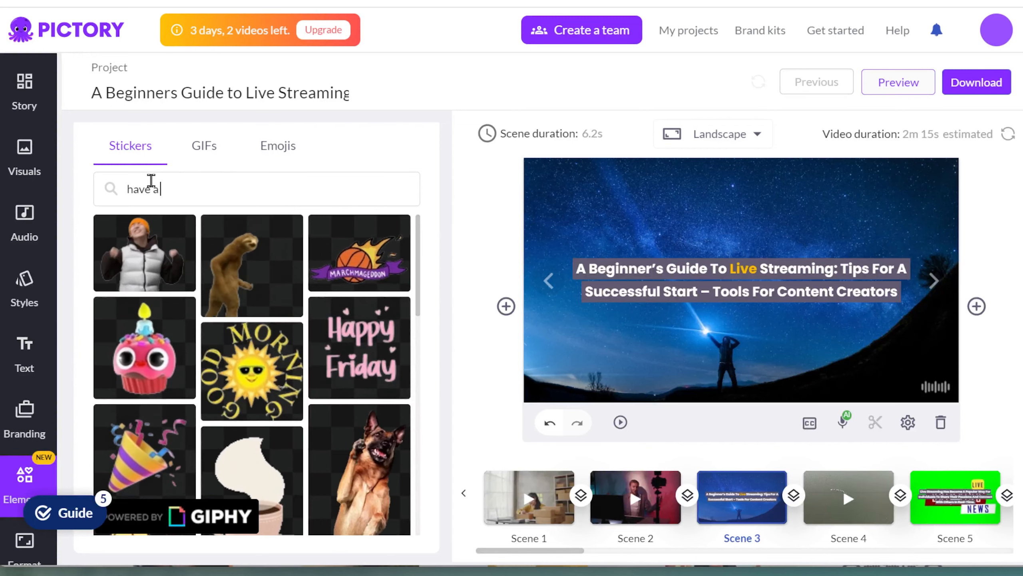
type("day")
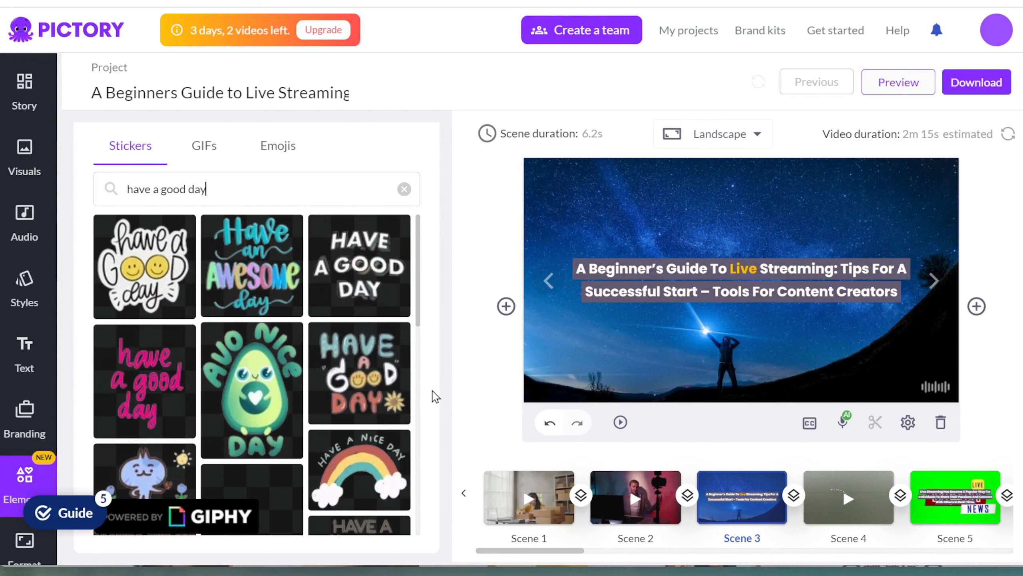
scroll(354, 436, "down", 3)
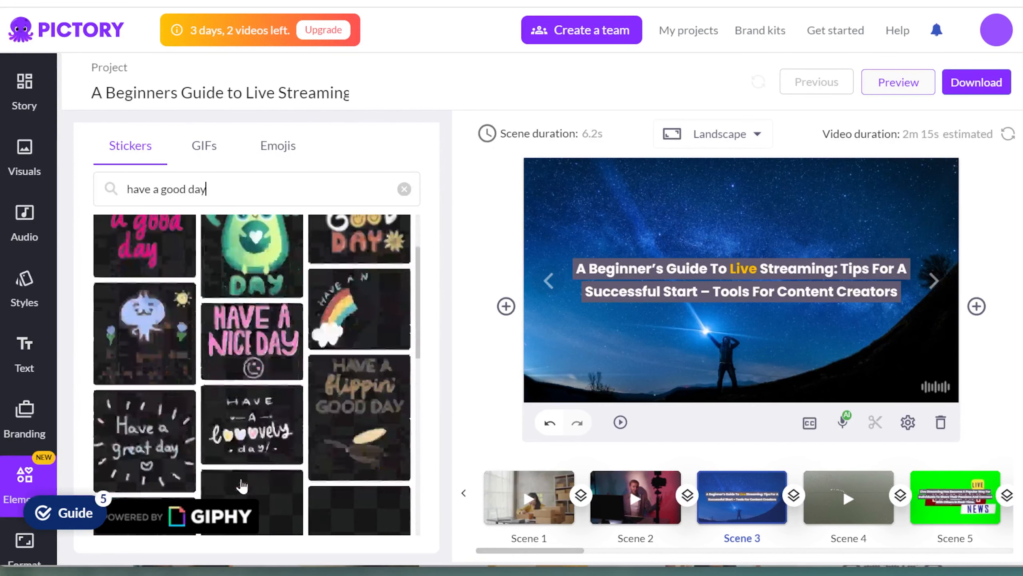
left_click(364, 386)
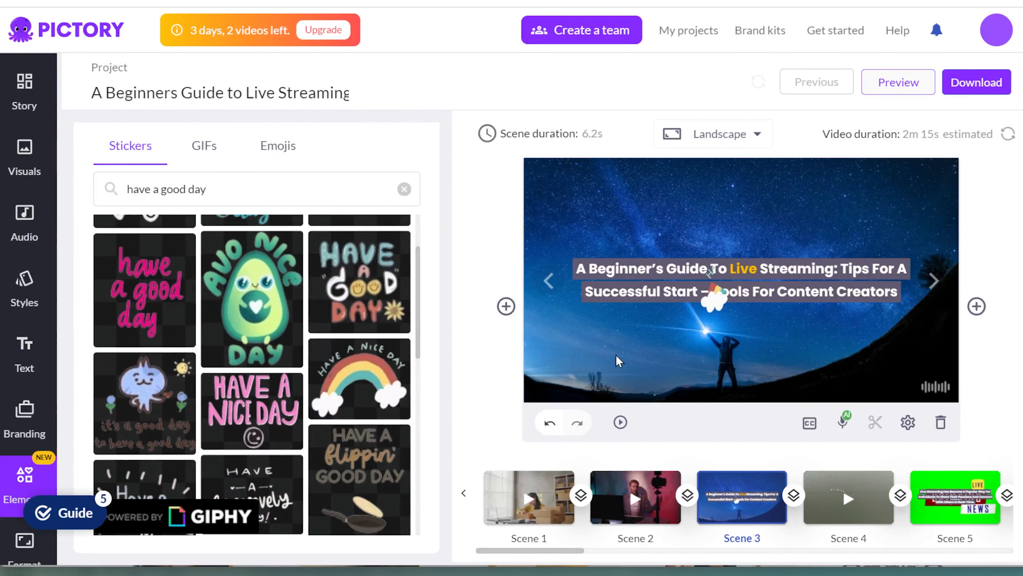
left_click_drag(744, 290, 586, 209)
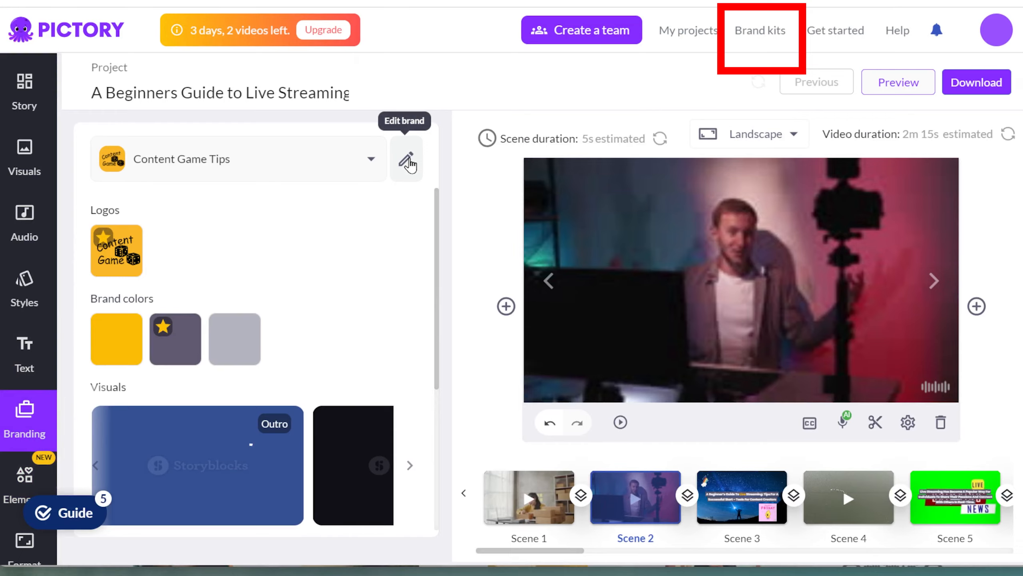
- Upload a second logo to the Content Game Tips brand kit, then save, apply and dismiss the warning
left_click(406, 161)
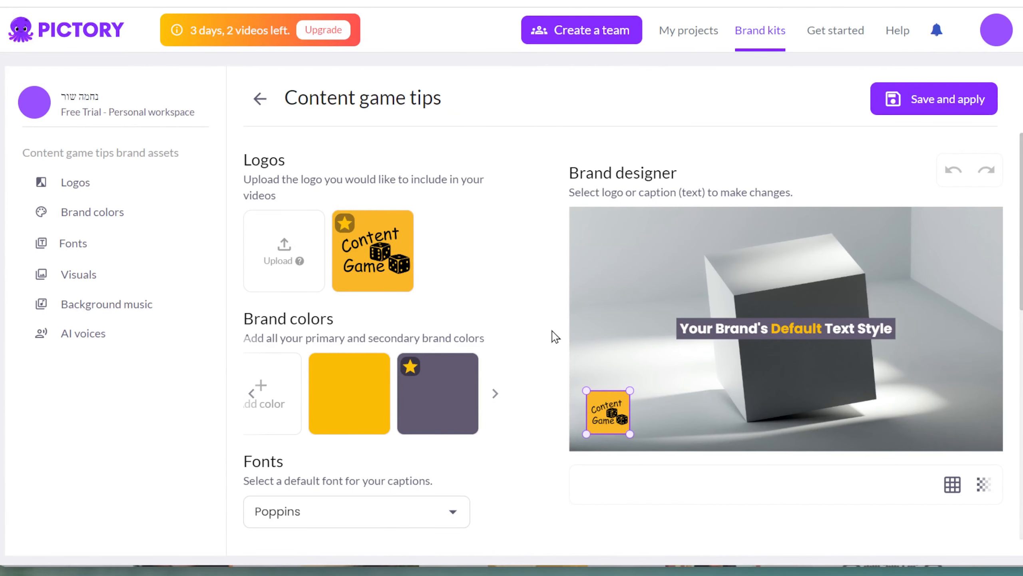
left_click(264, 246)
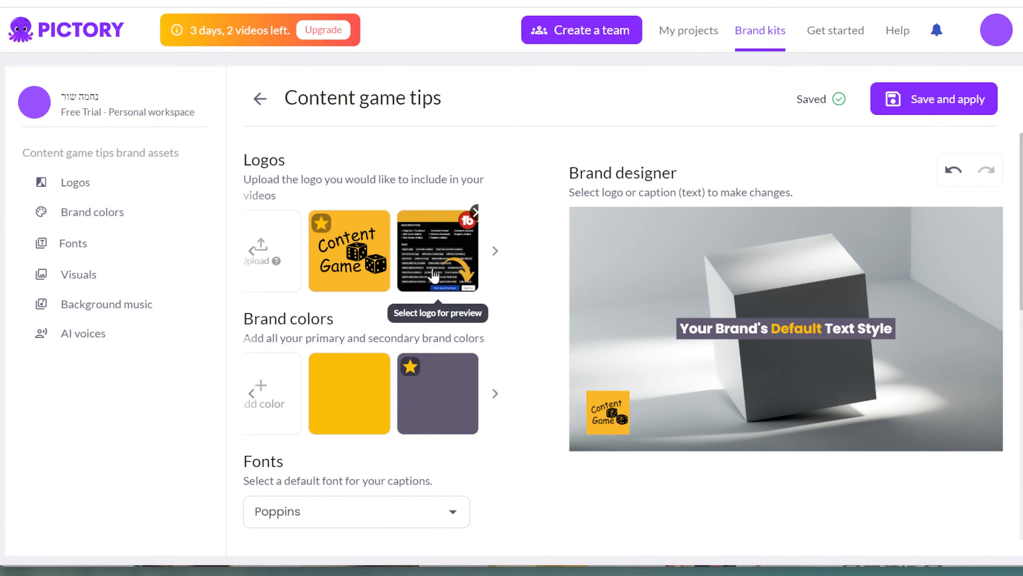
left_click(928, 111)
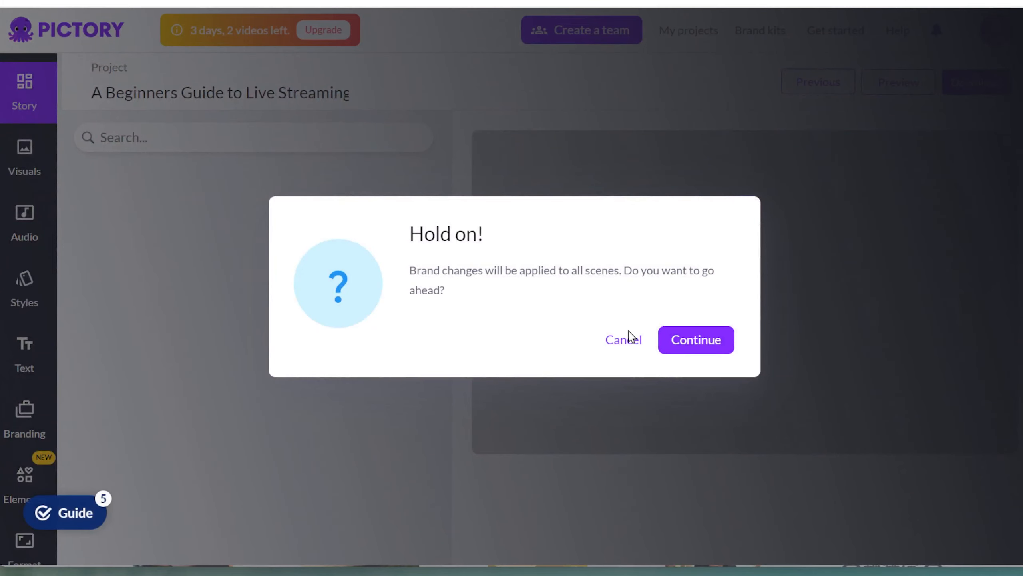
left_click(619, 340)
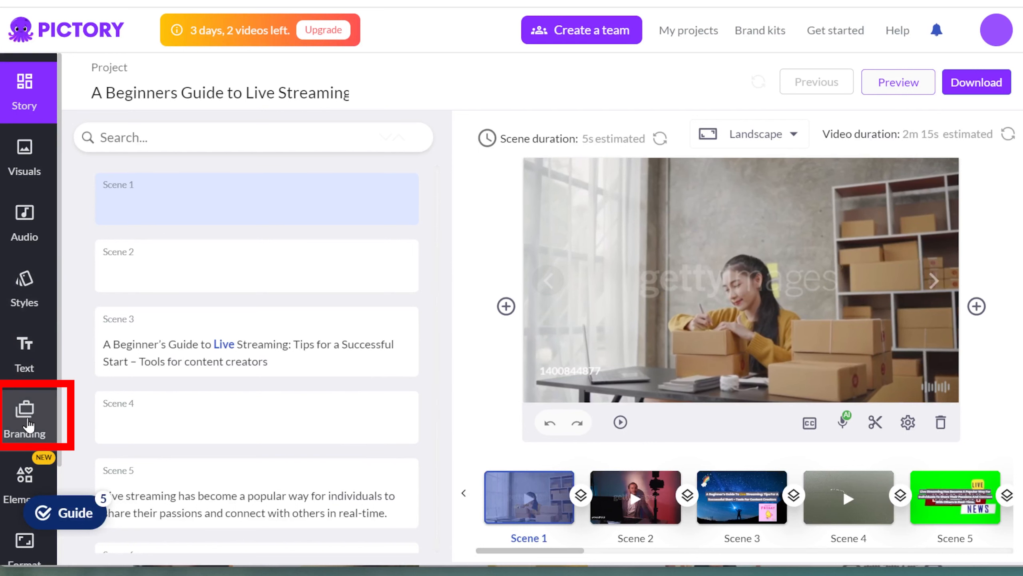
- Place the TubeBuddy screenshot logo on Scene 1, enlarged over the footage and shifted to the left
left_click(16, 411)
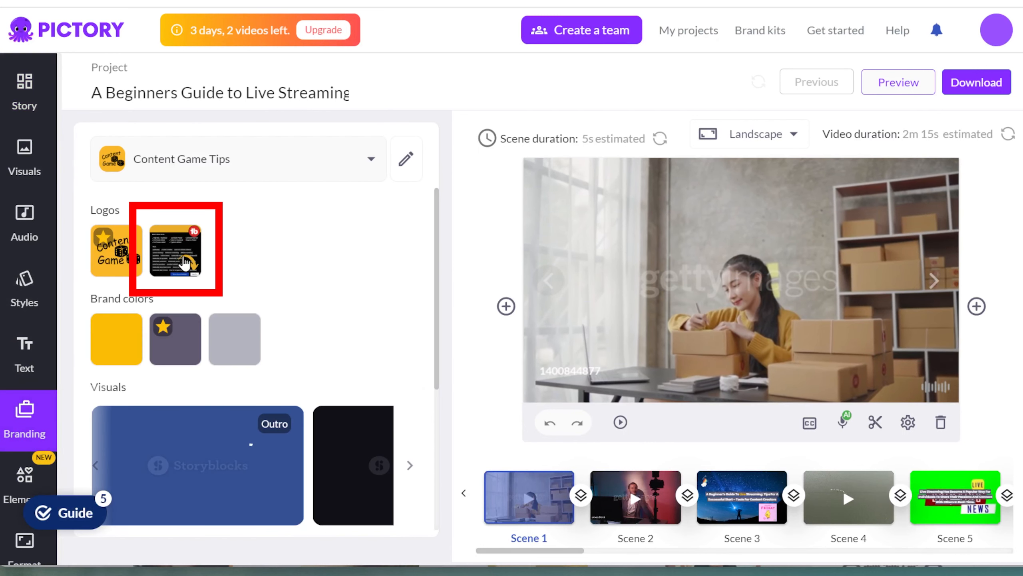
left_click(183, 266)
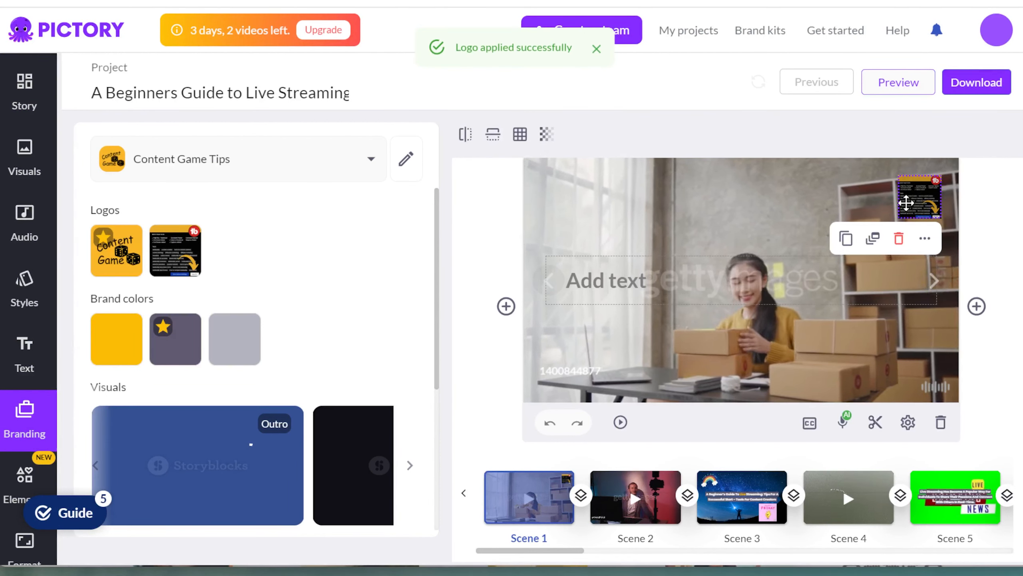
left_click_drag(892, 213, 750, 245)
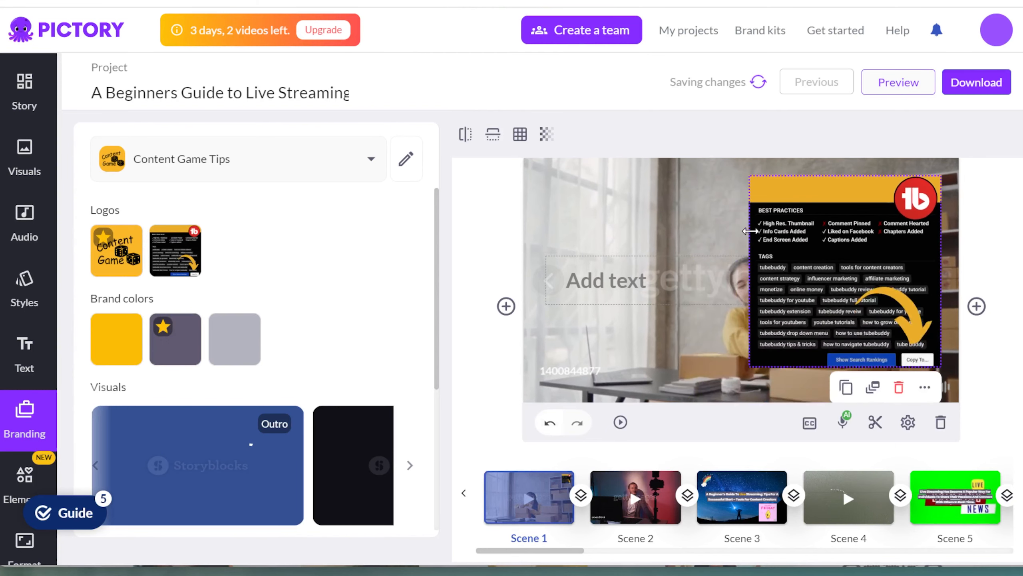
left_click_drag(835, 248, 608, 242)
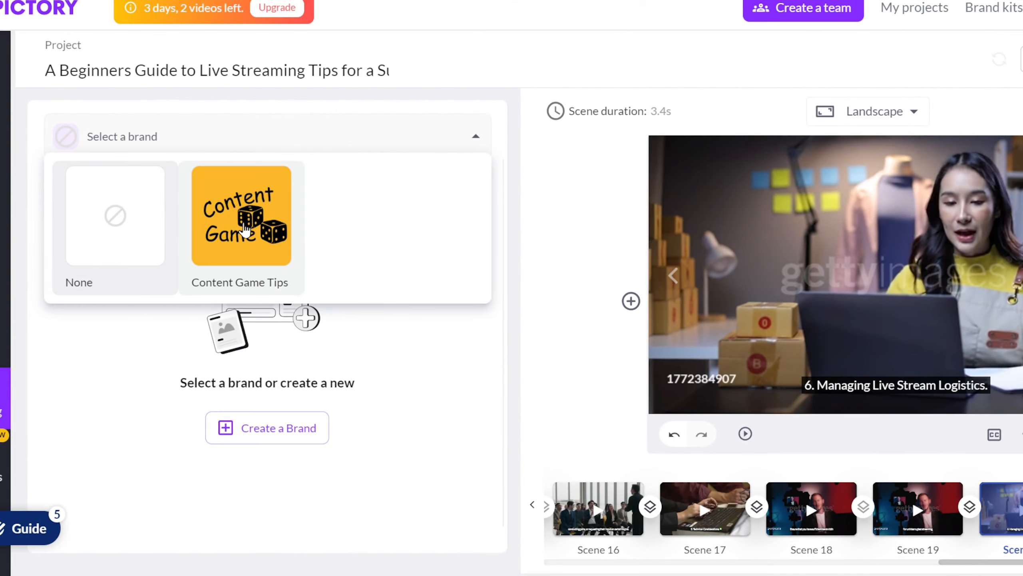
- Apply the Content Game Tips brand to all scenes, confirming the Hold on! prompt
left_click(103, 221)
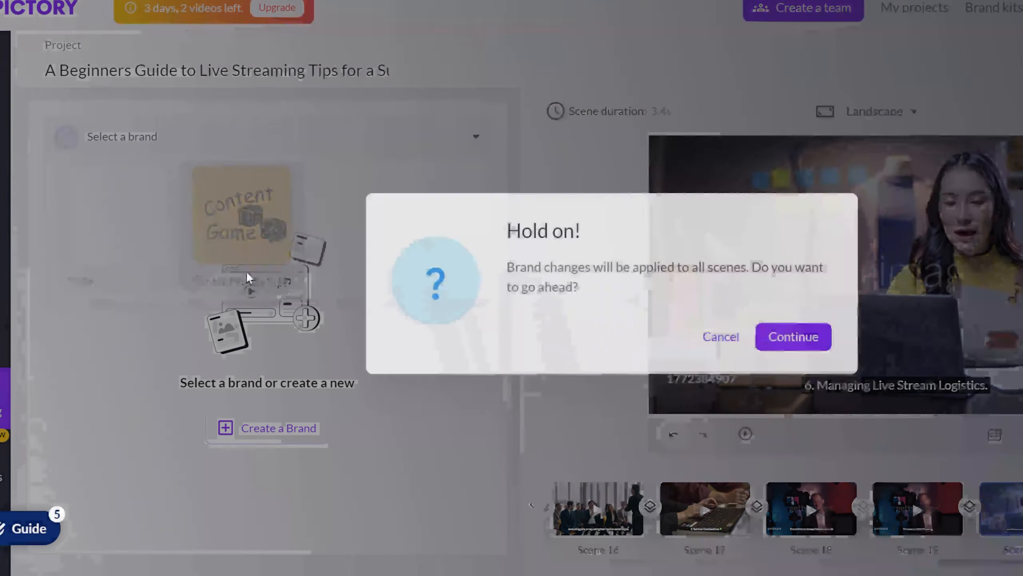
left_click(790, 337)
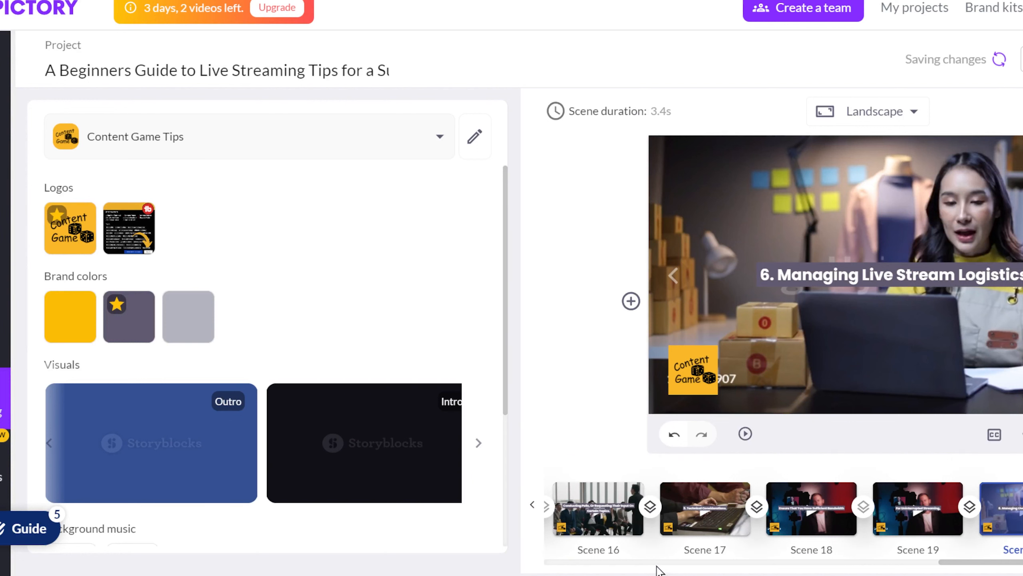
scroll(657, 569, "left", 10)
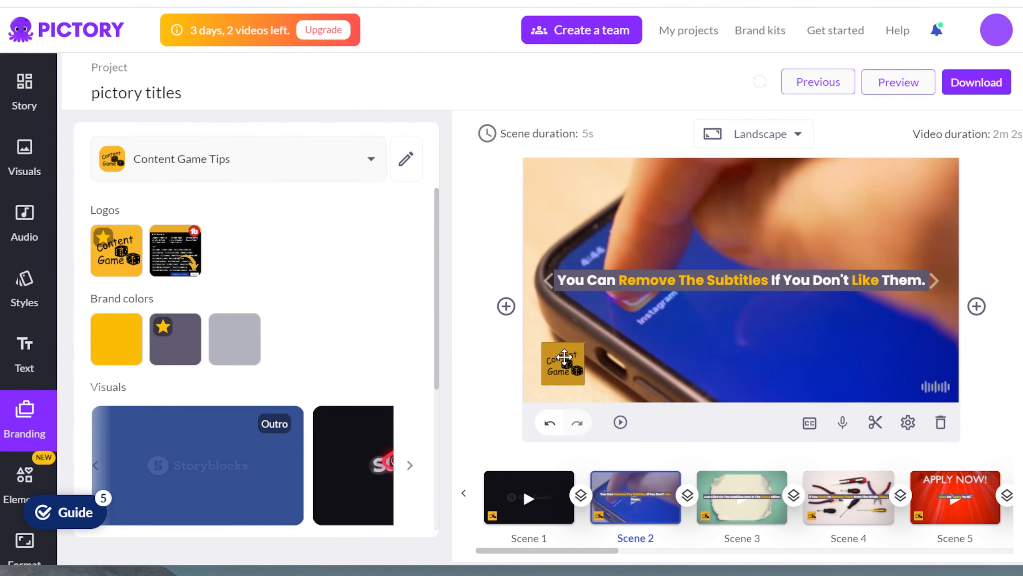
- Delete the Content Game logo from the scene and confirm removing it from all scenes
left_click(564, 357)
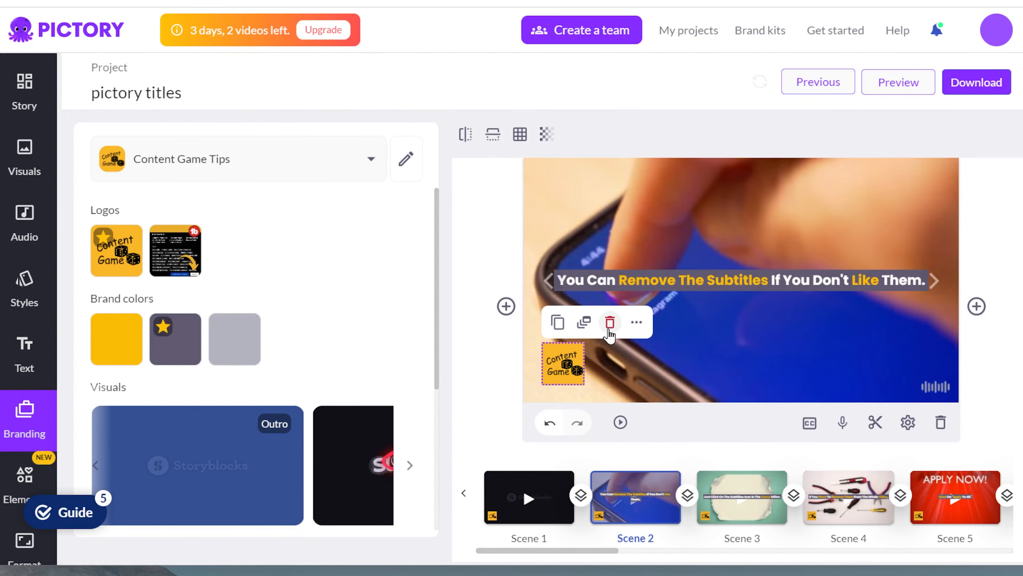
left_click(610, 327)
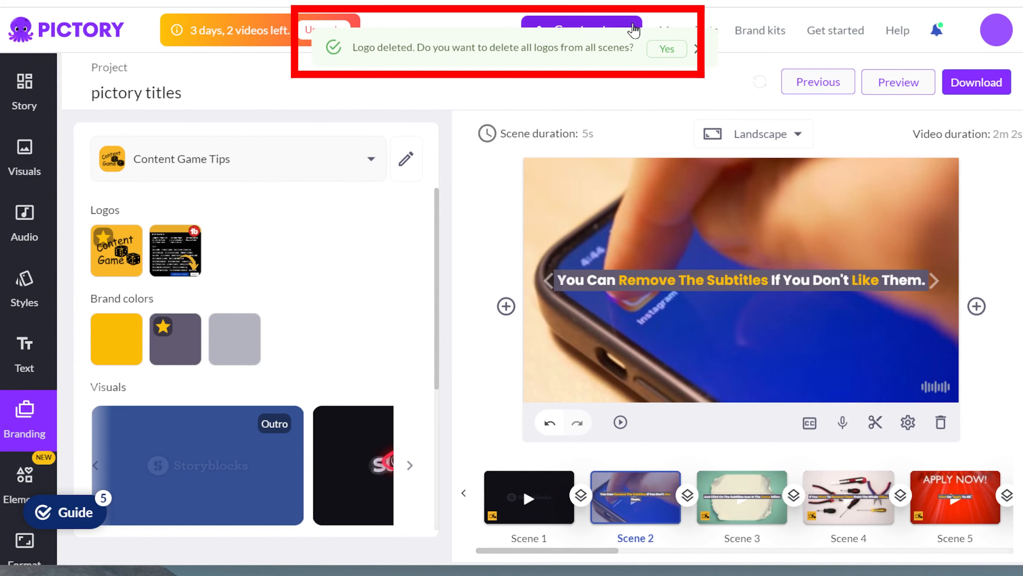
left_click(660, 57)
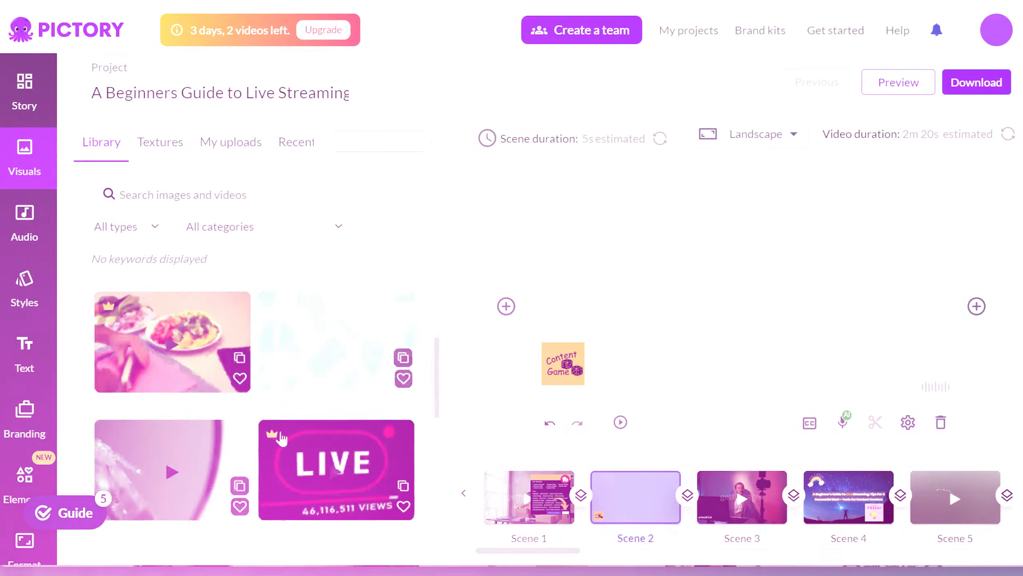
- Use the green-screen Live Breaking News library clip as Scene 2's visual
scroll(279, 435, "up", 4)
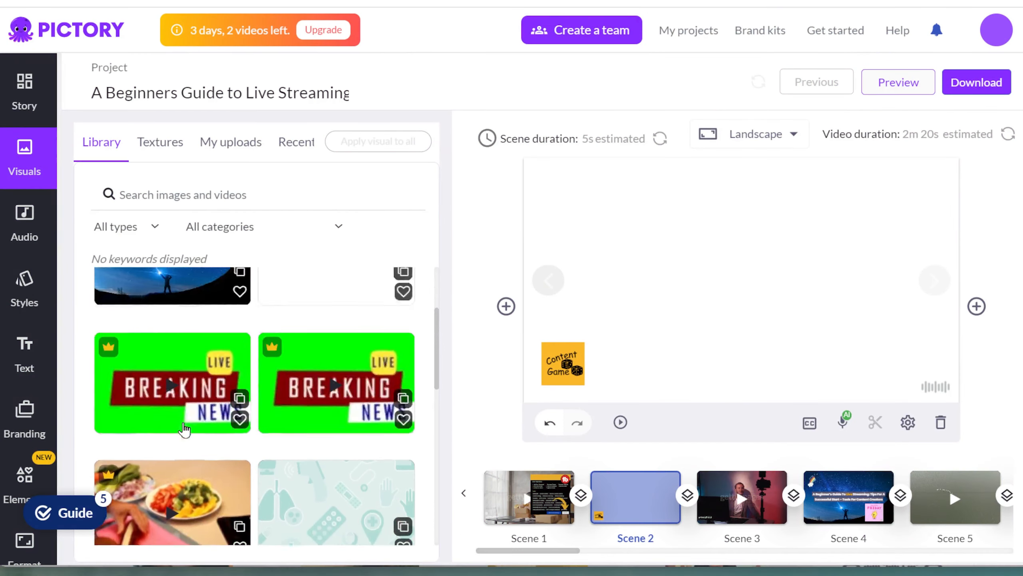
left_click(167, 420)
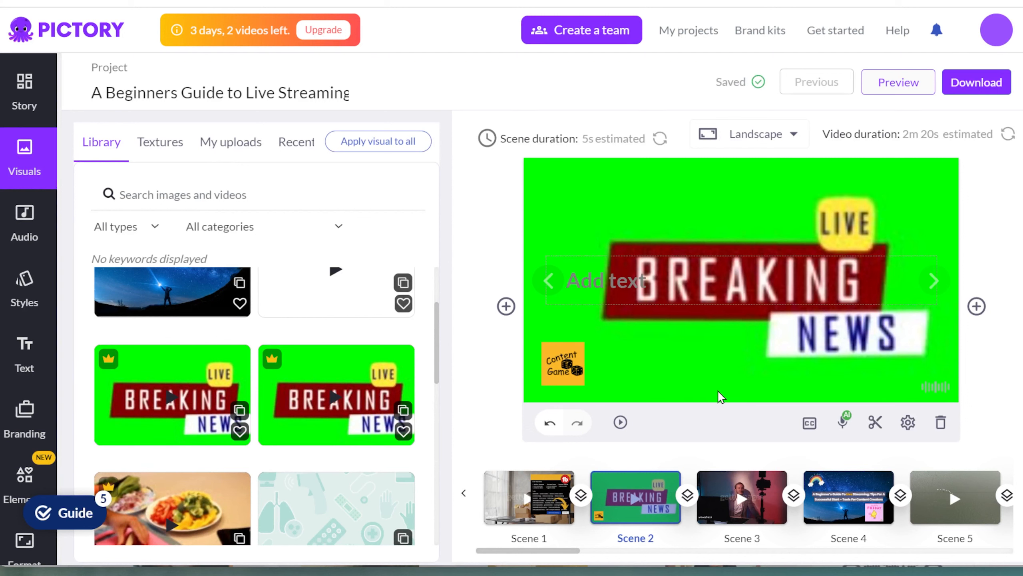
scroll(293, 487, "down", 5)
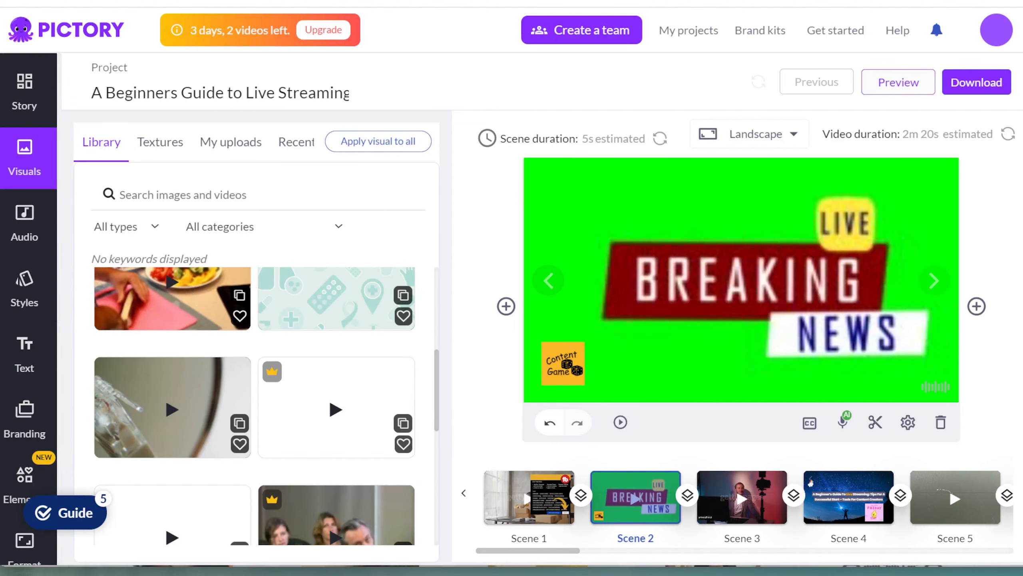
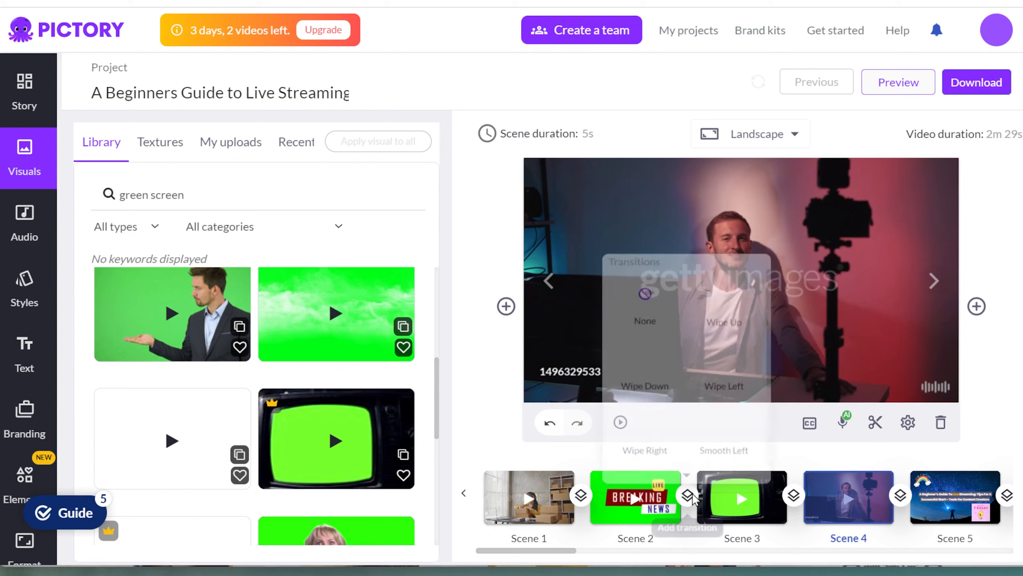
- Give the cut after scene 2 a Wipe Down and after scene 3 a Wipe Right transition
left_click(648, 350)
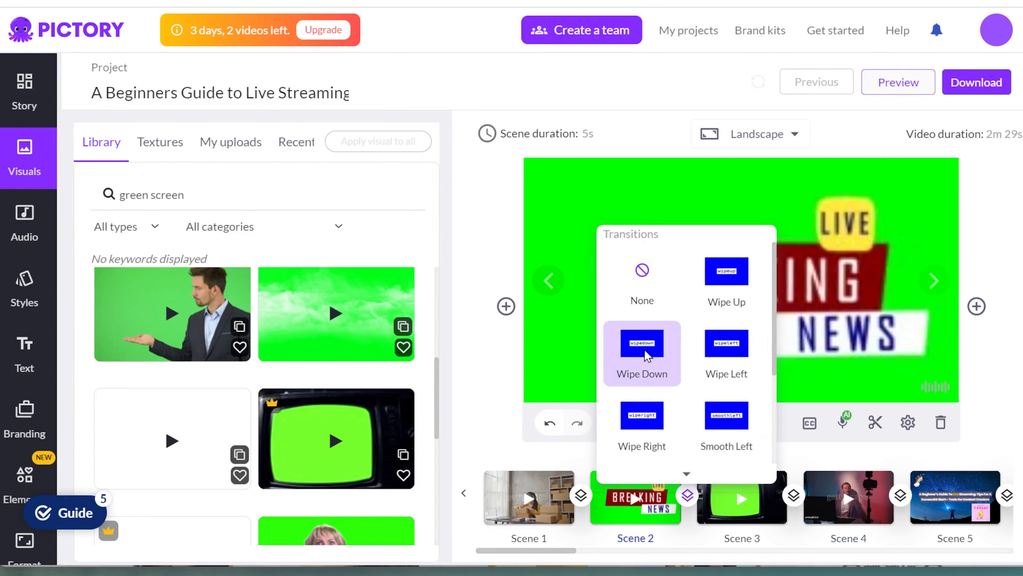
mouse_move(685, 496)
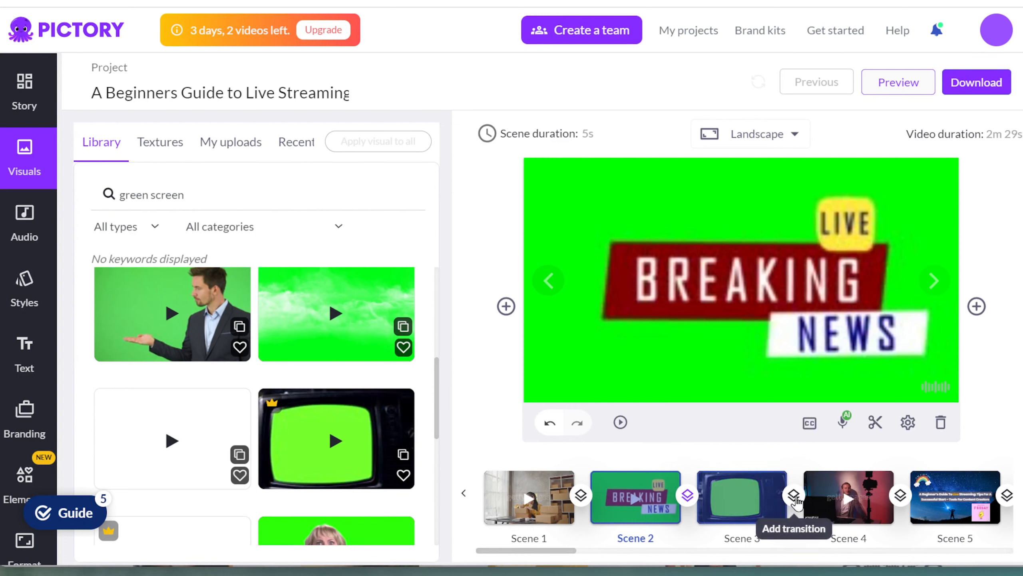
left_click(793, 495)
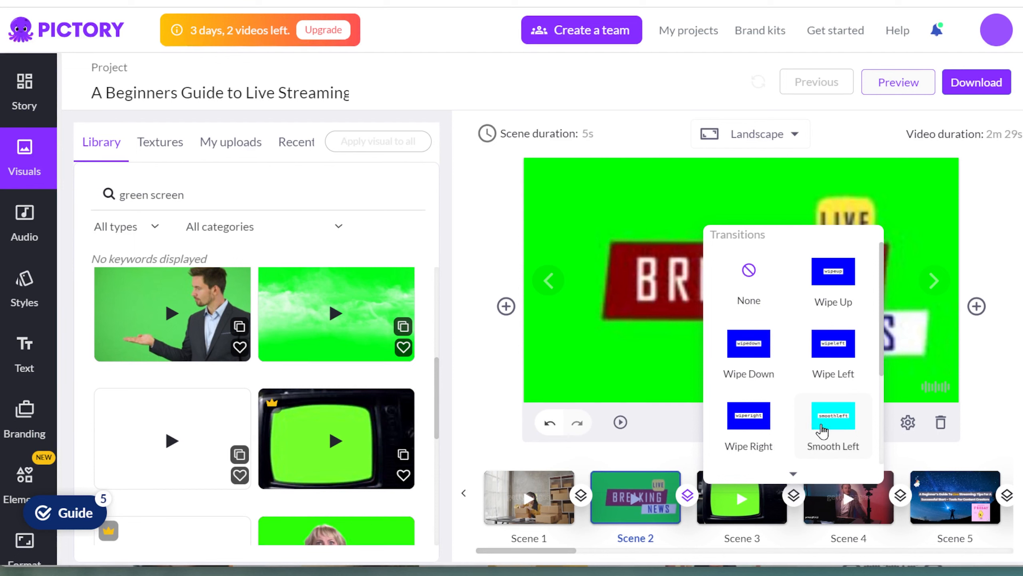
scroll(822, 430, "down", 3)
left_click(748, 278)
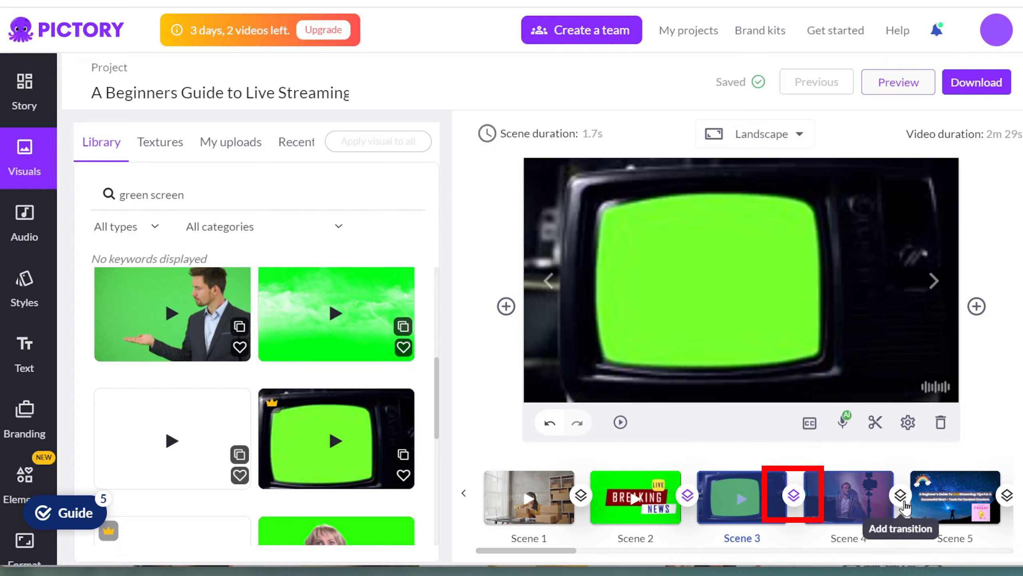
- Change the transition after scene 3 to Wipe Left and after scene 2 to Wipe Right
mouse_move(795, 498)
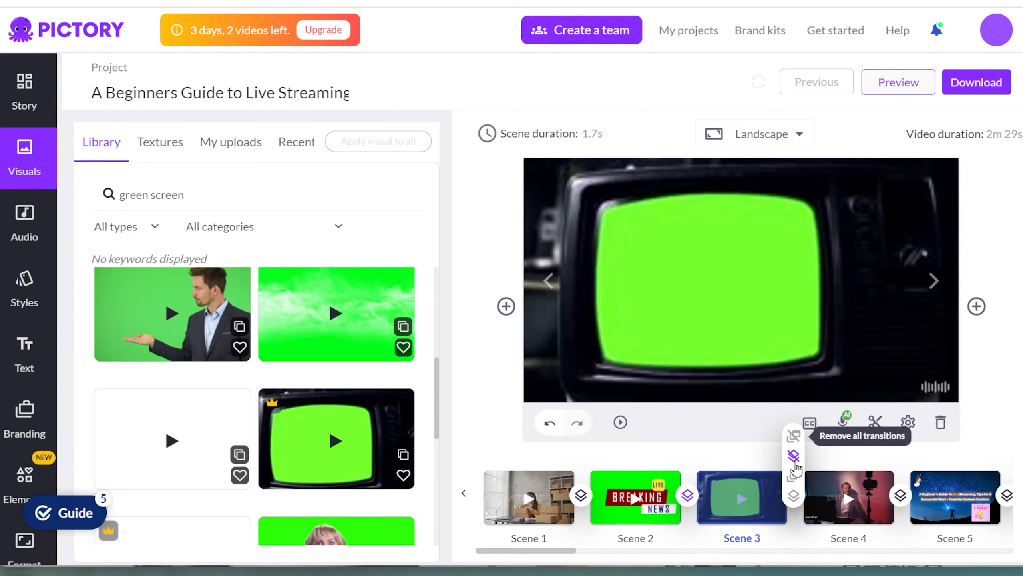
left_click(794, 495)
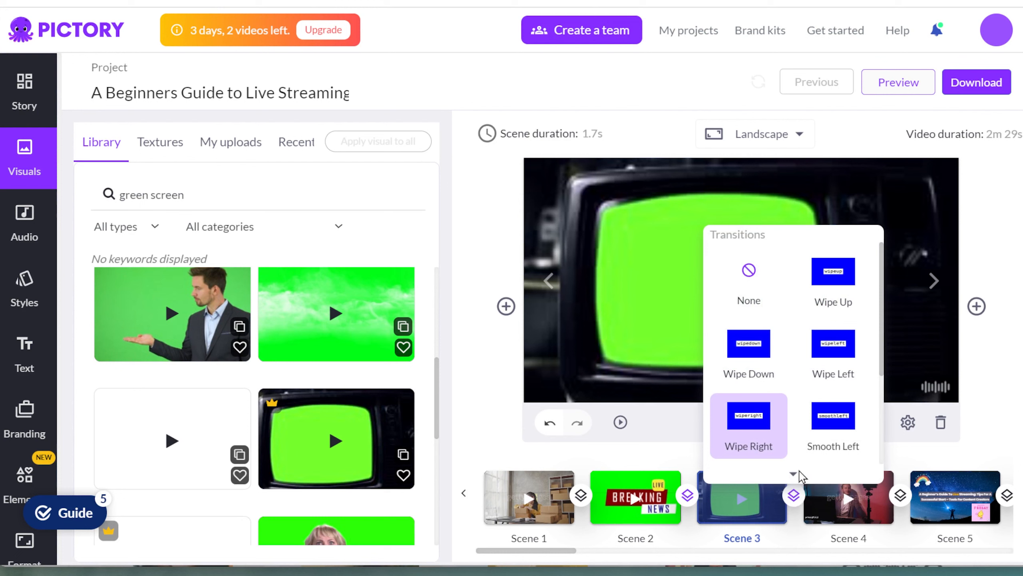
left_click(833, 350)
mouse_move(794, 498)
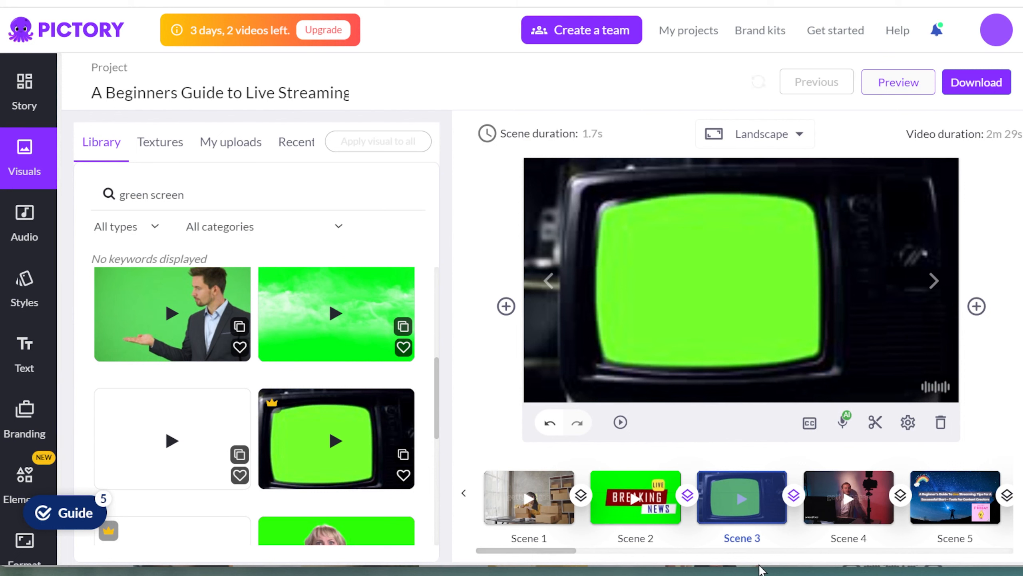
left_click(999, 85)
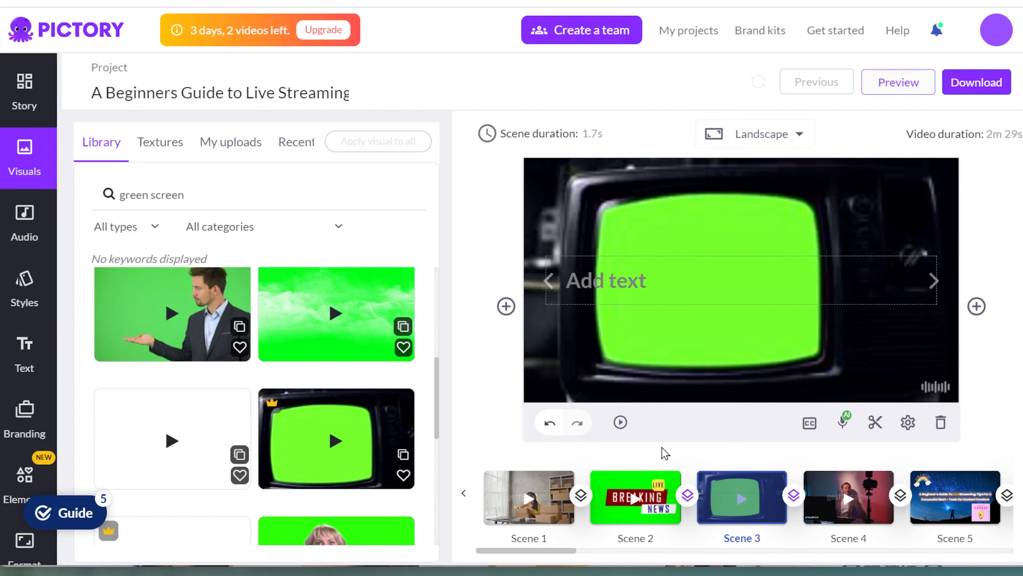
left_click(687, 494)
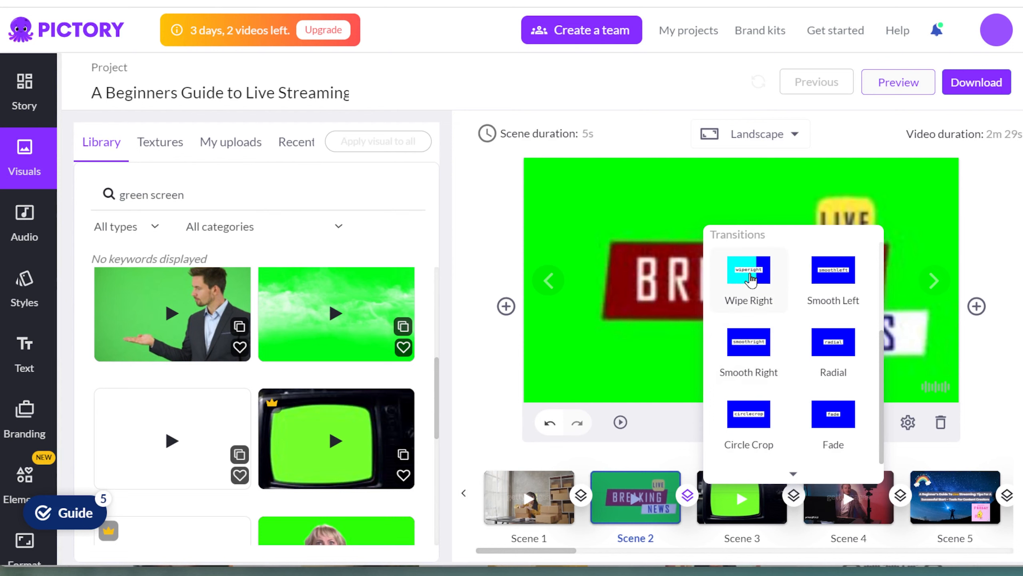
left_click(747, 294)
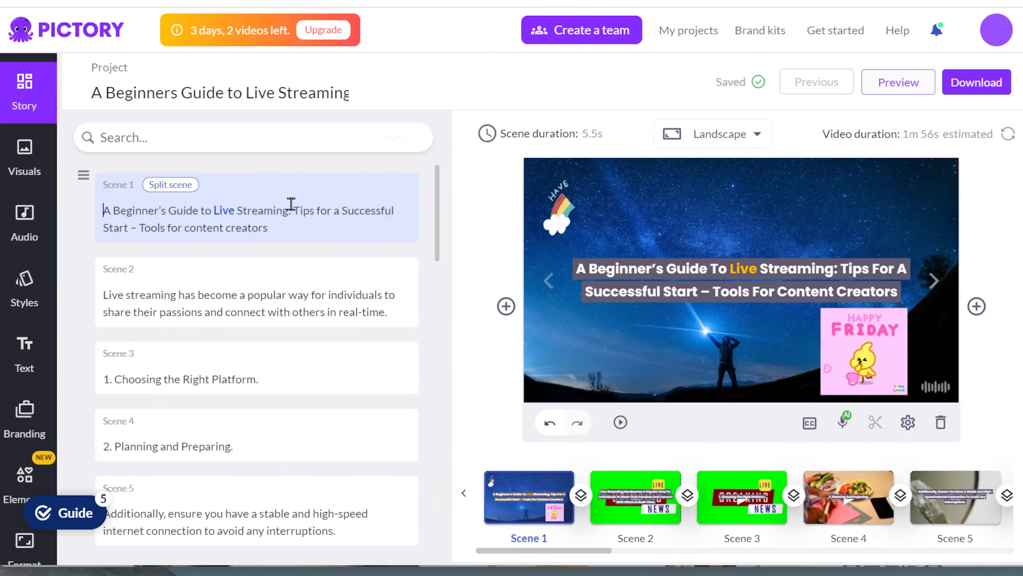
- Split the opening scene right after 'Streaming:'
left_click(293, 210)
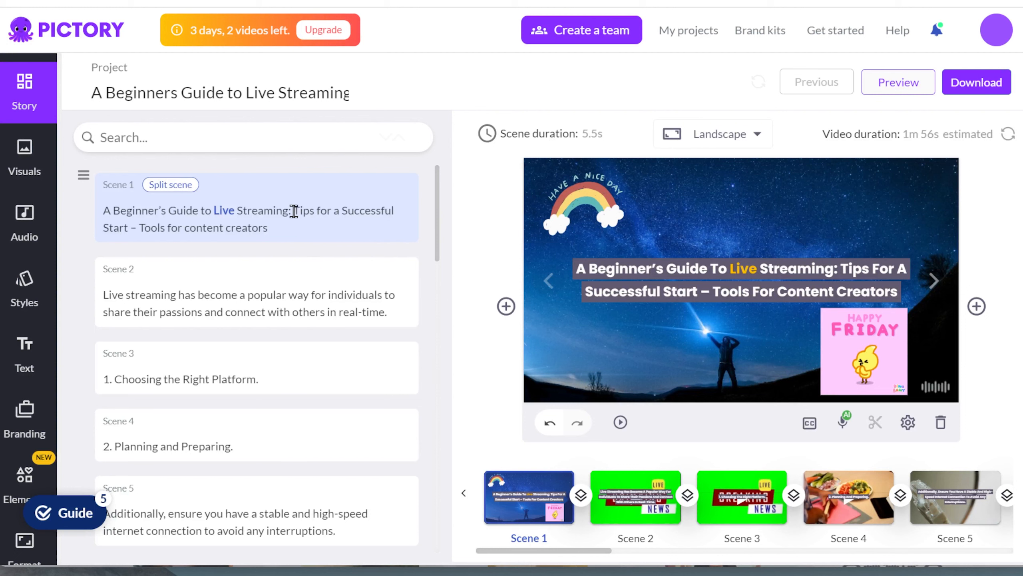
left_click(180, 193)
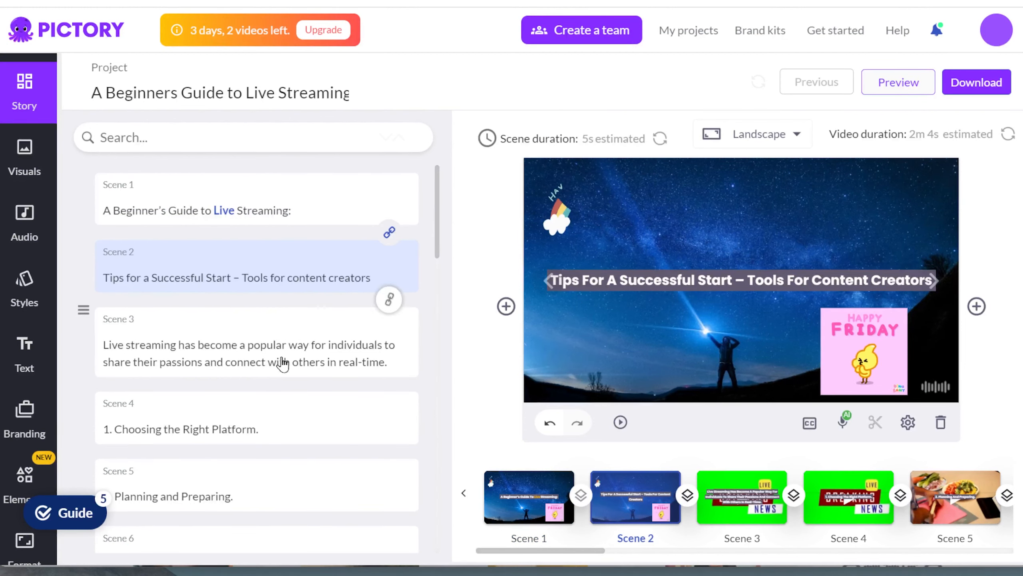
scroll(267, 441, "down", 10)
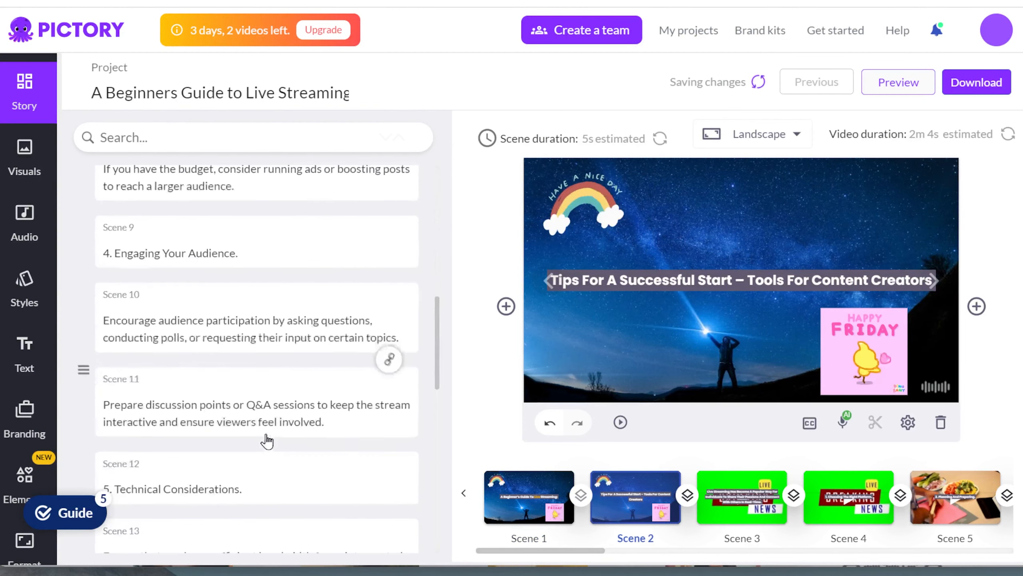
scroll(267, 441, "down", 3)
scroll(266, 441, "up", 15)
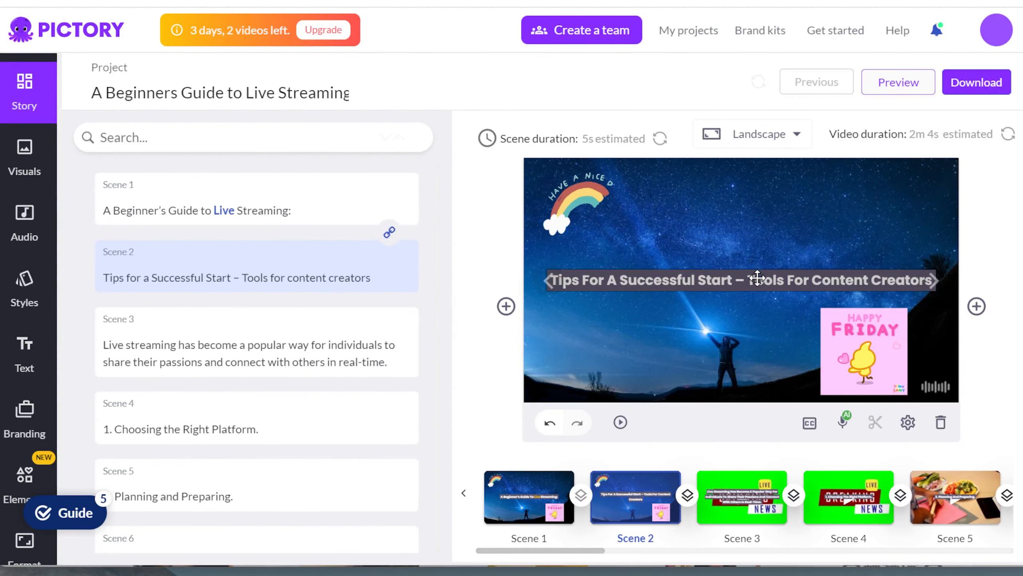
- Rewrite the new scene 2 caption to read 'Tips for you'
left_click(756, 277)
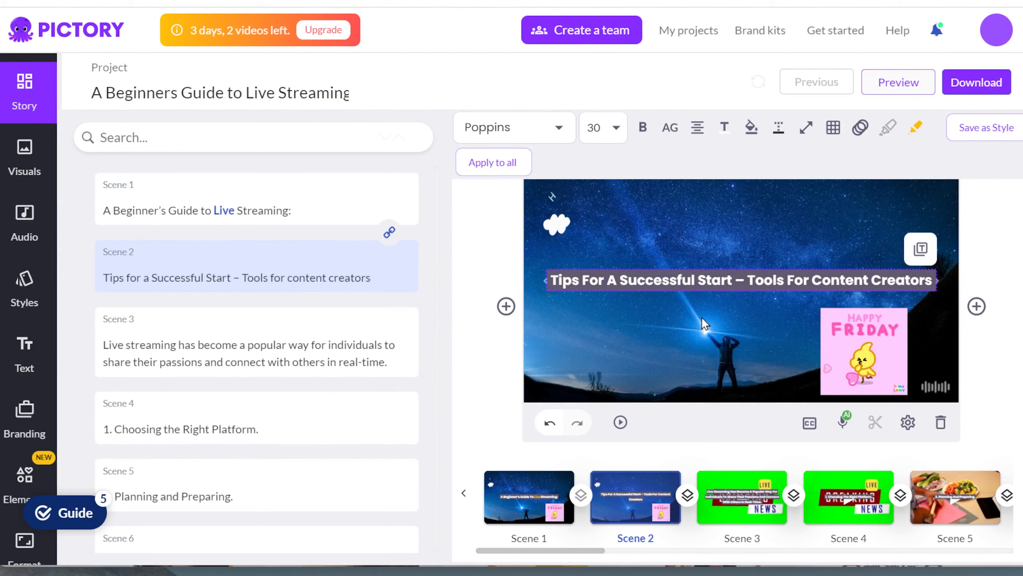
double_click(723, 276)
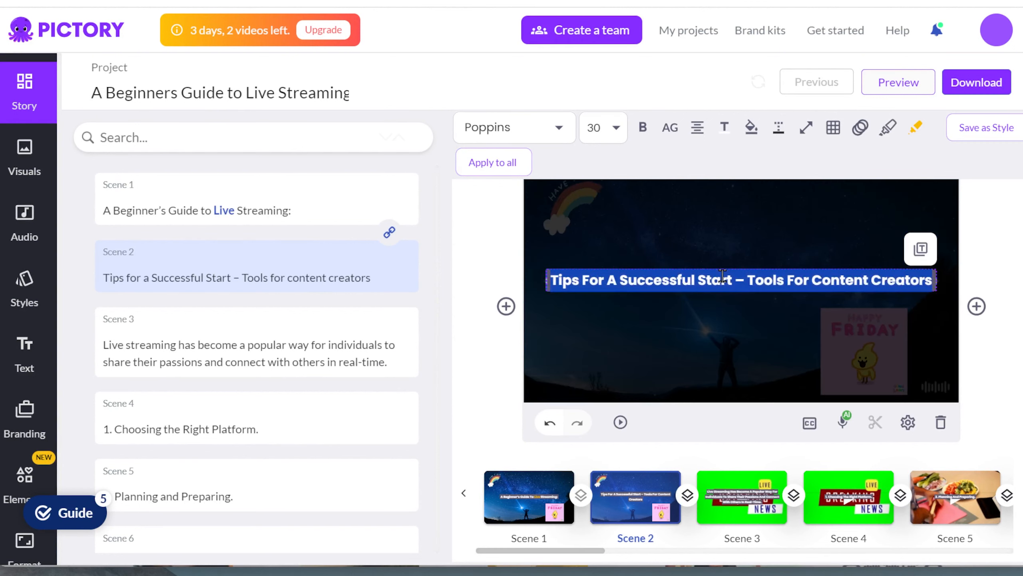
left_click(590, 279)
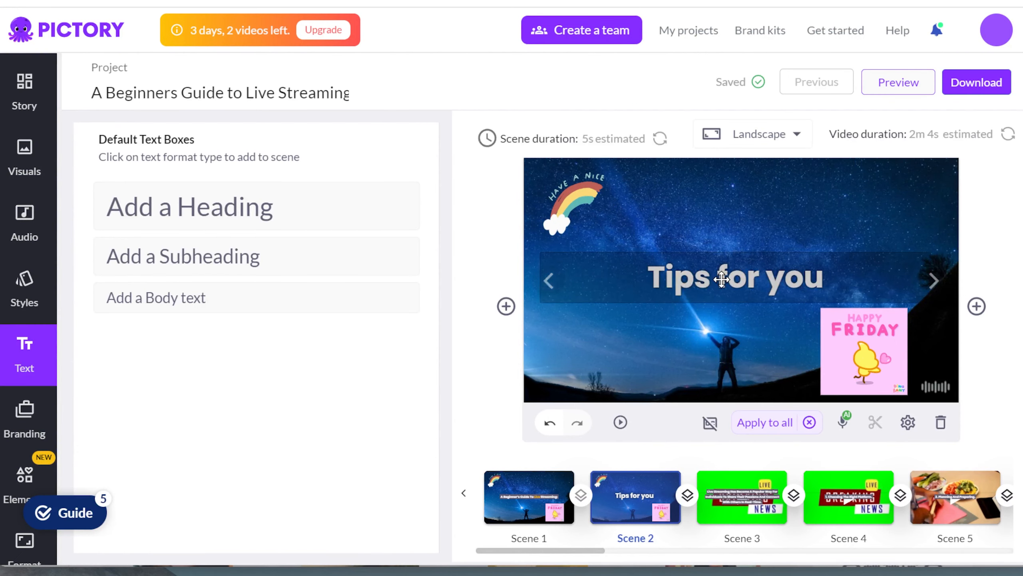
- Set the caption font to Averia Libre at size 72
left_click(544, 135)
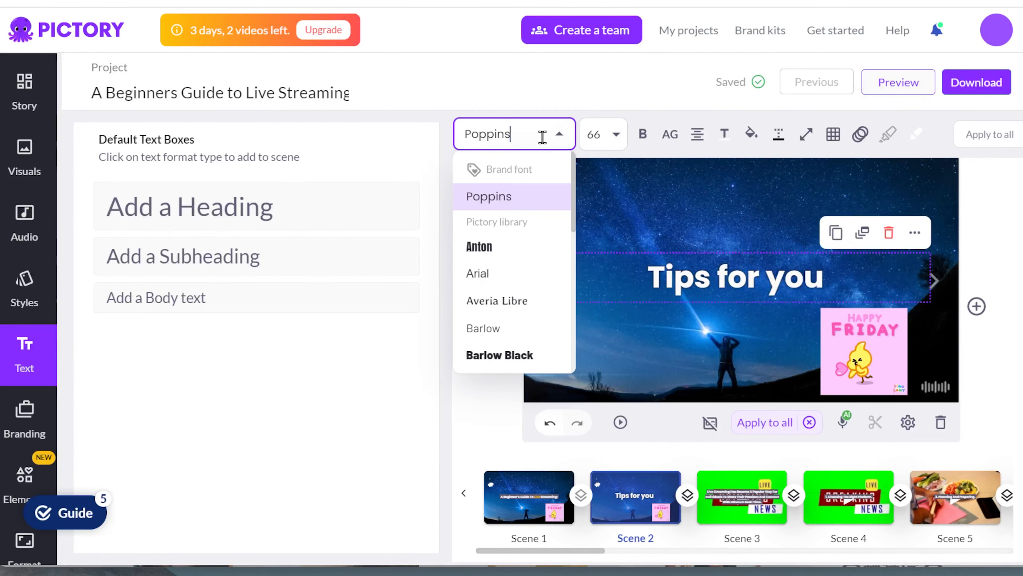
left_click(500, 246)
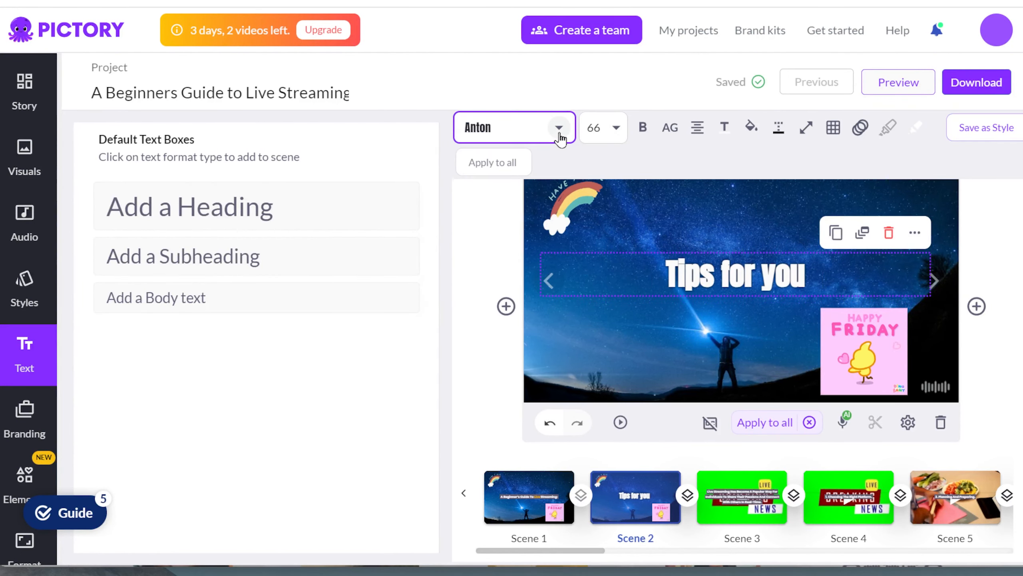
left_click(559, 128)
left_click(517, 302)
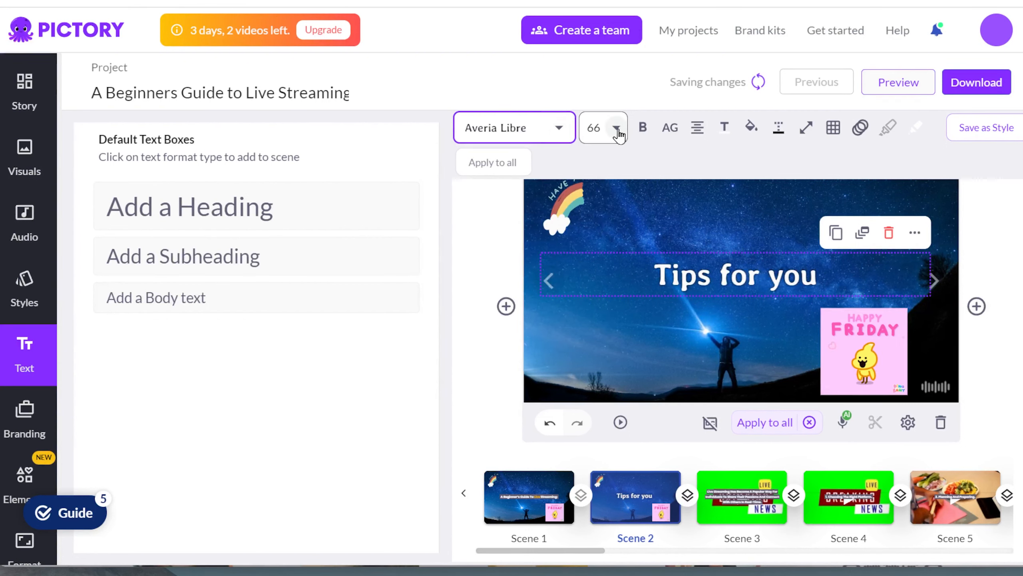
left_click(616, 128)
scroll(599, 331, "down", 1)
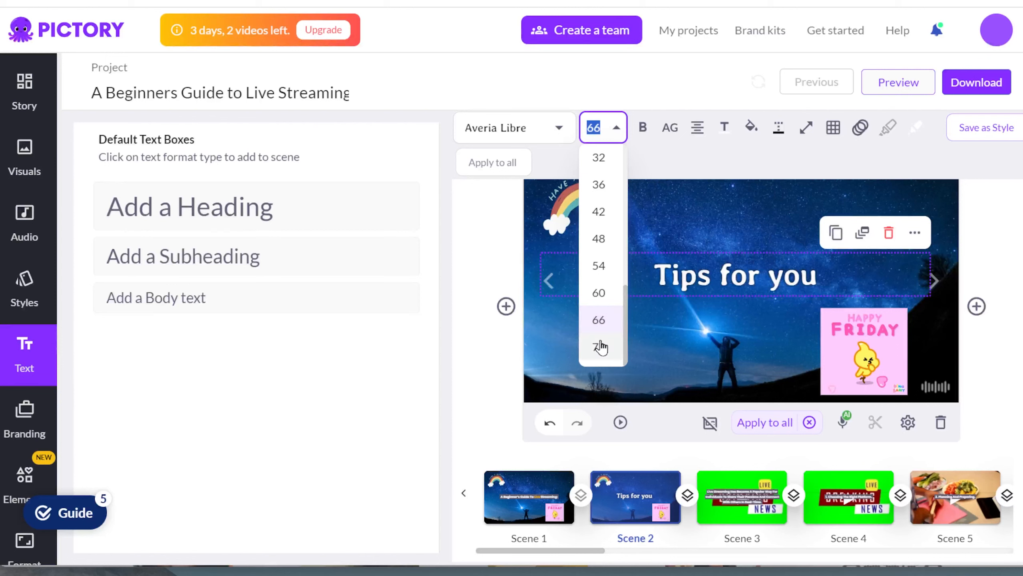
left_click(600, 346)
- Give 'Tips for you' a dark grey shadow and yellow text, then preview scene 2
mouse_move(776, 133)
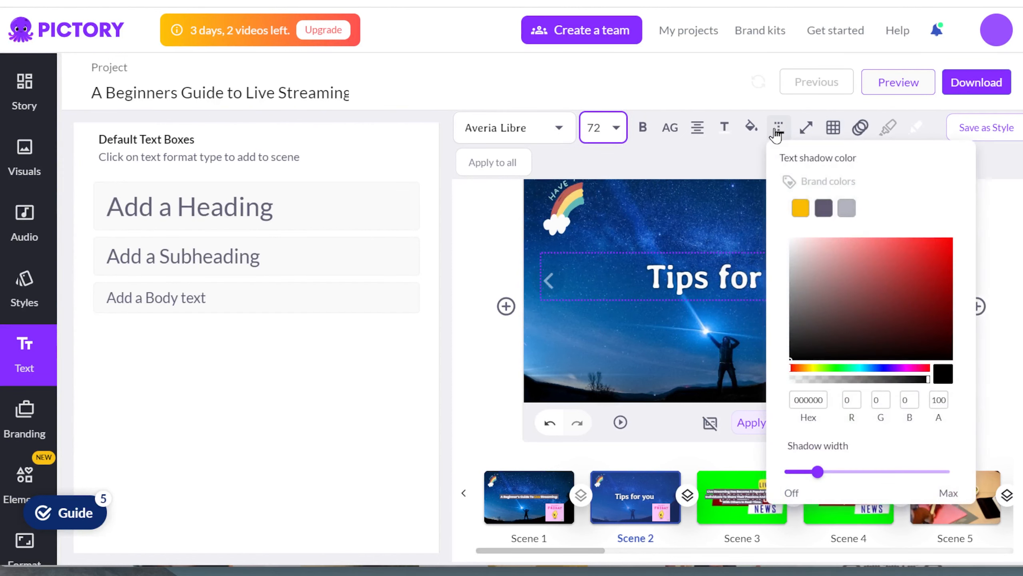
left_click(822, 209)
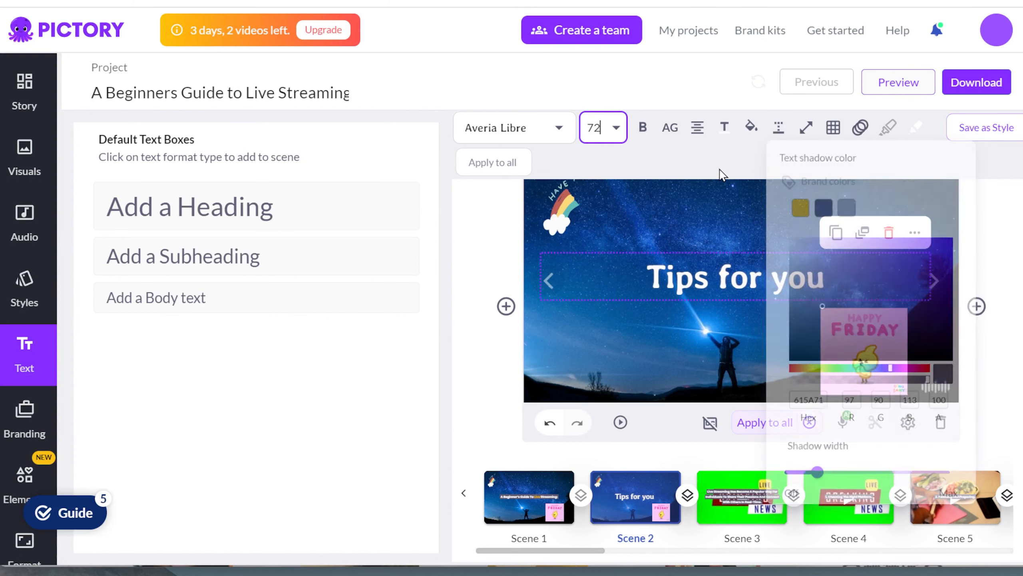
mouse_move(725, 129)
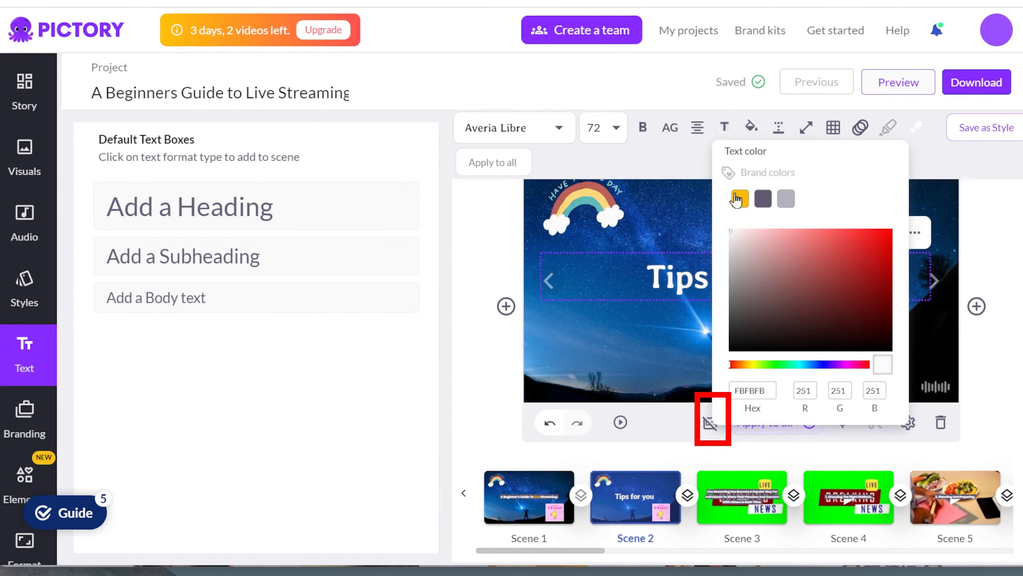
left_click(740, 199)
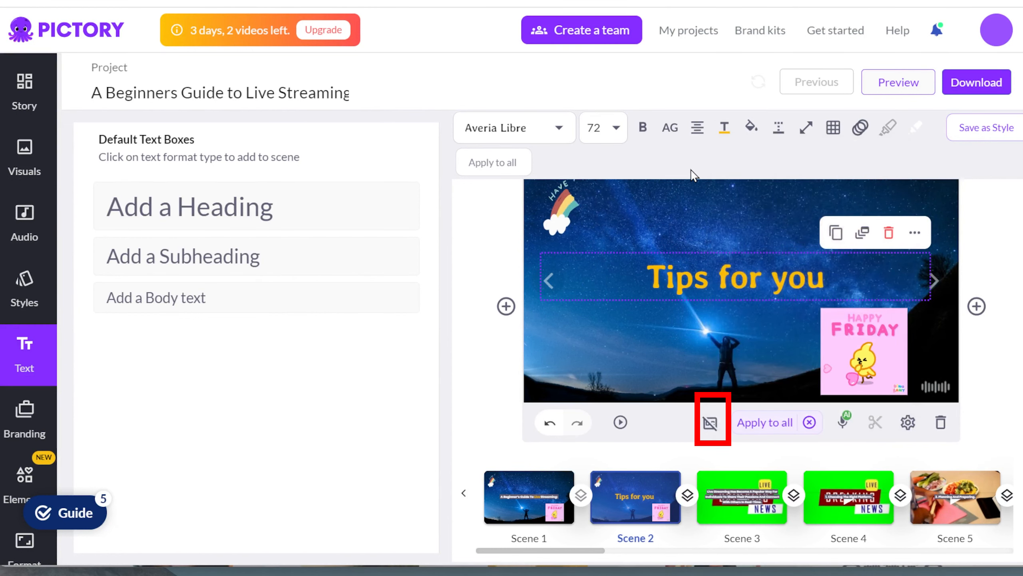
left_click(538, 462)
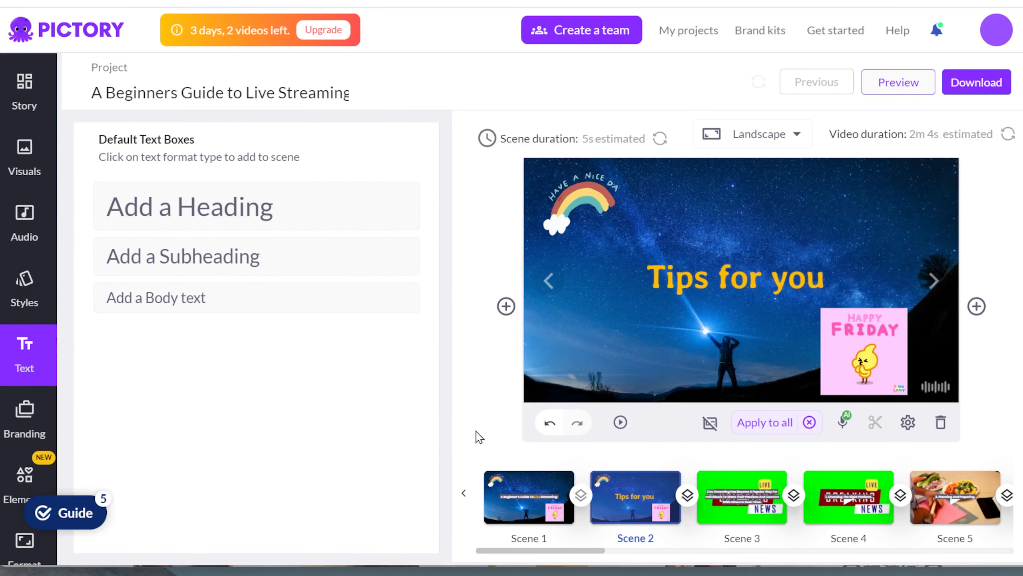
left_click(621, 423)
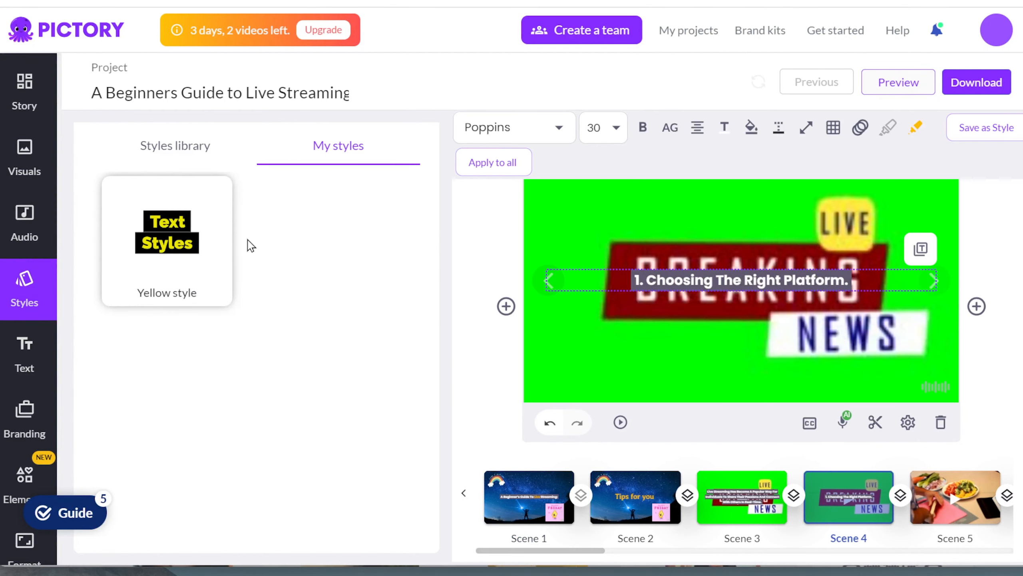
- Apply the Yellow style to all scenes and check the captions on scenes 1, 3 and 4
left_click(216, 194)
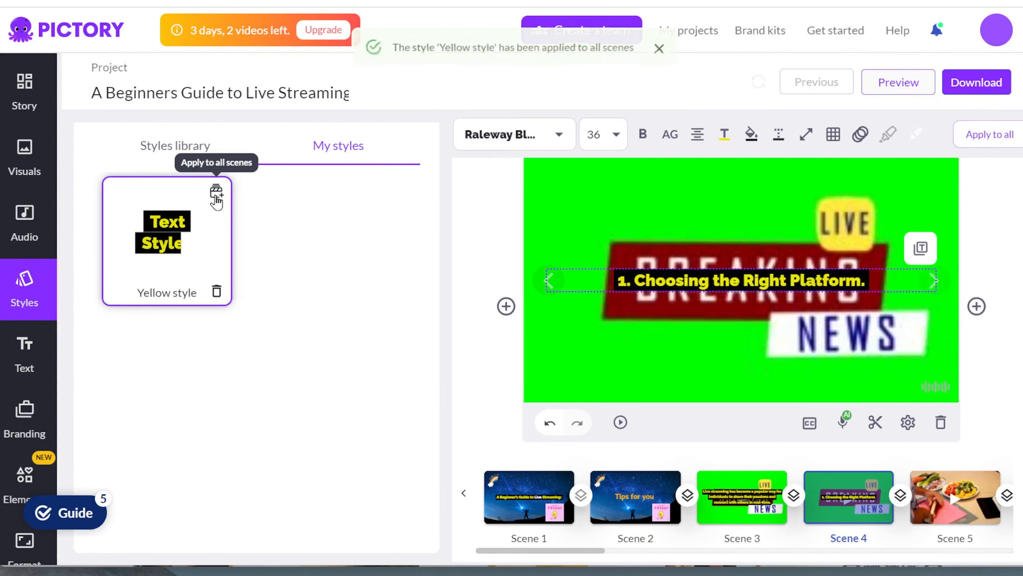
left_click(558, 509)
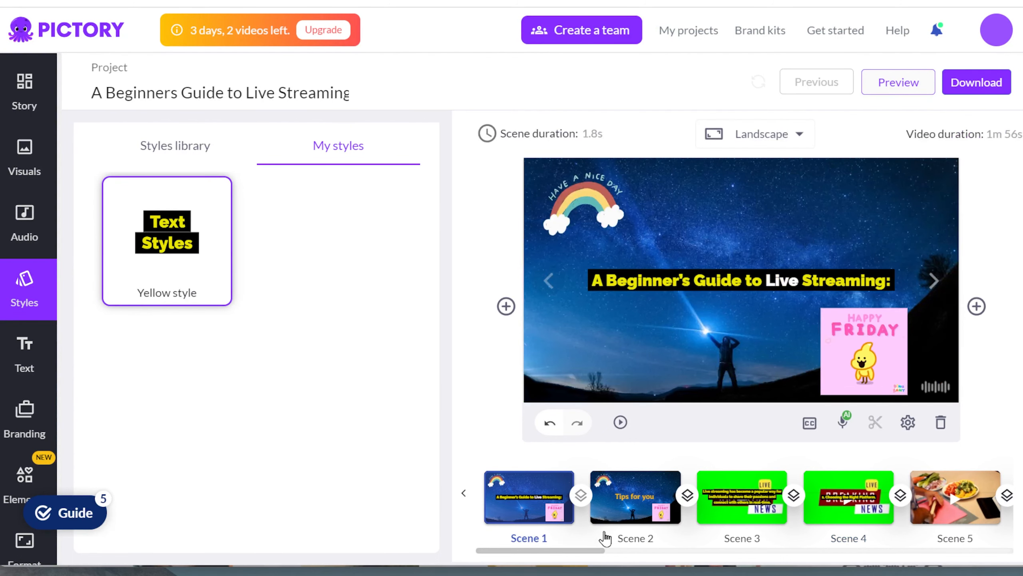
left_click(632, 522)
left_click(747, 520)
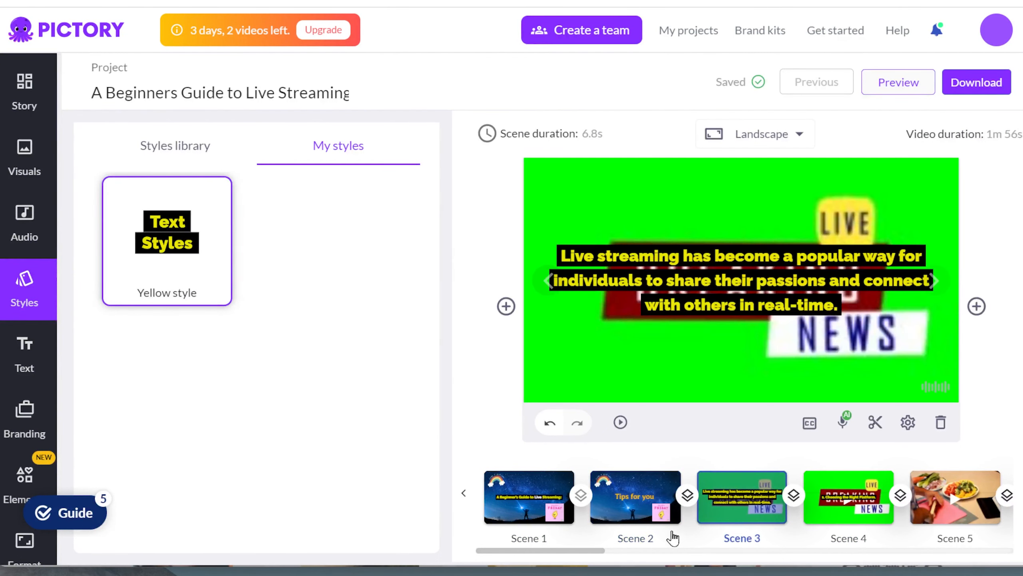
left_click(649, 514)
left_click(532, 510)
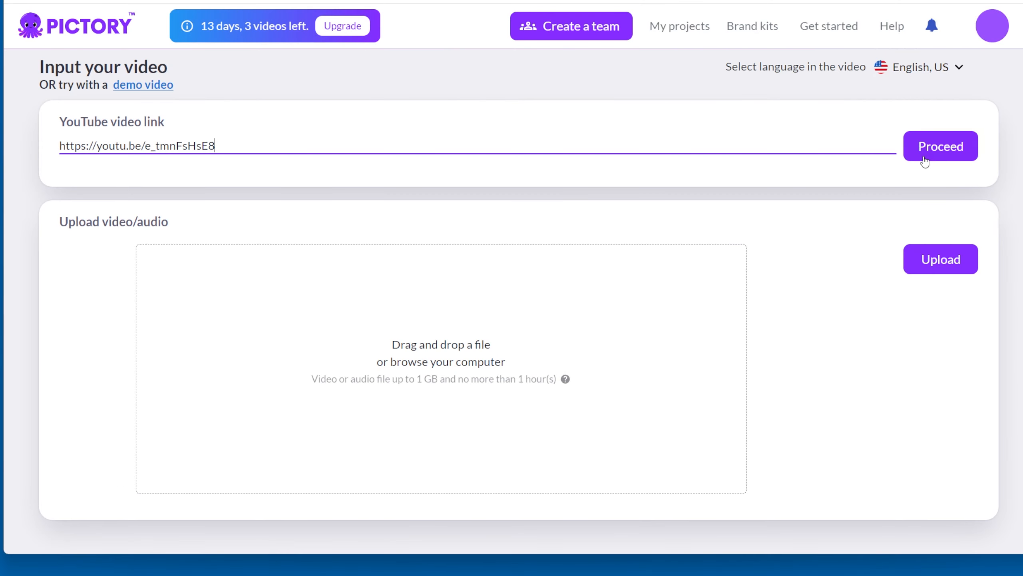
- Submit the YouTube link, back out of Script to Video, and proceed to Edit Video using Text
left_click(925, 161)
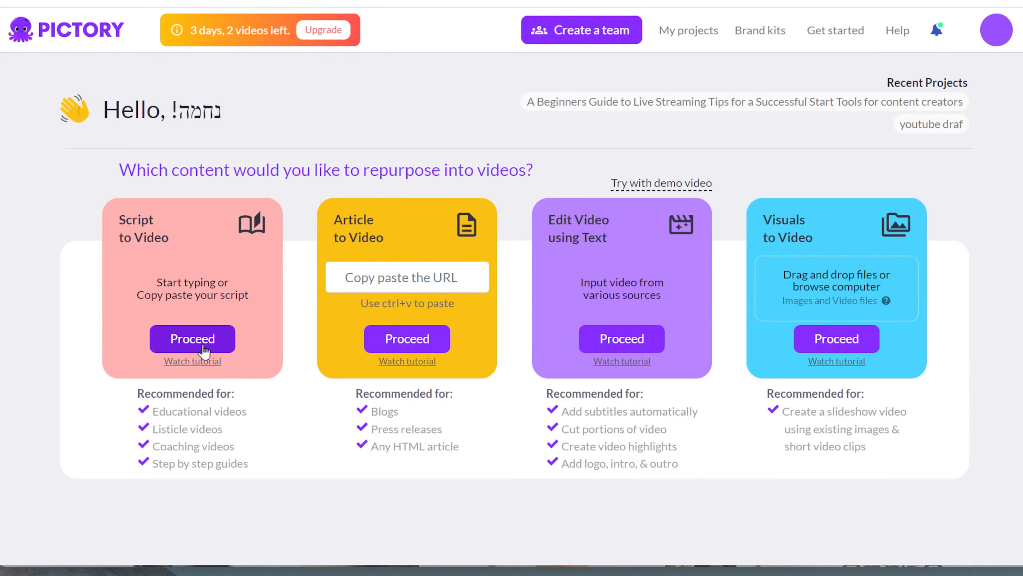
left_click(193, 340)
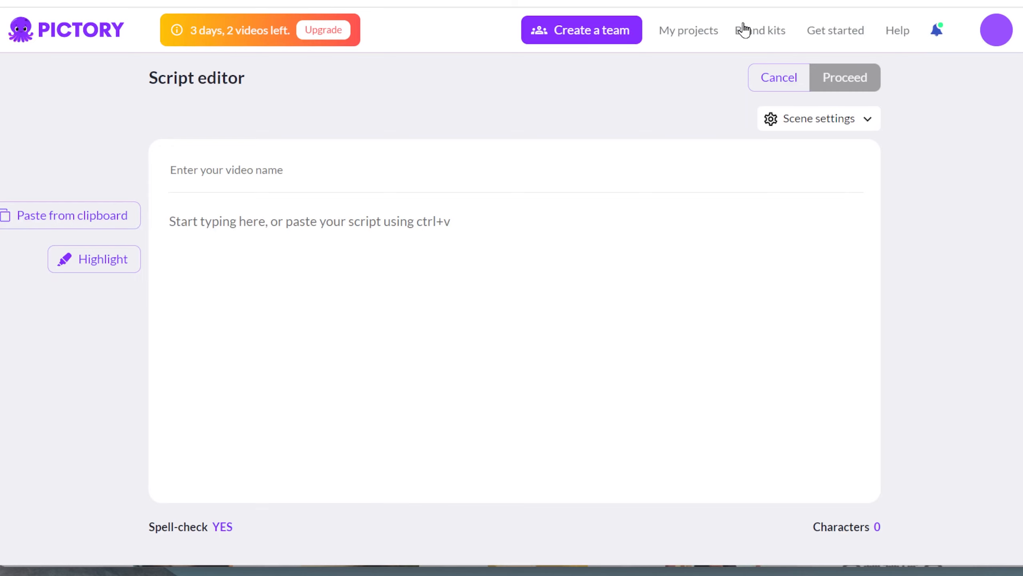
left_click(767, 77)
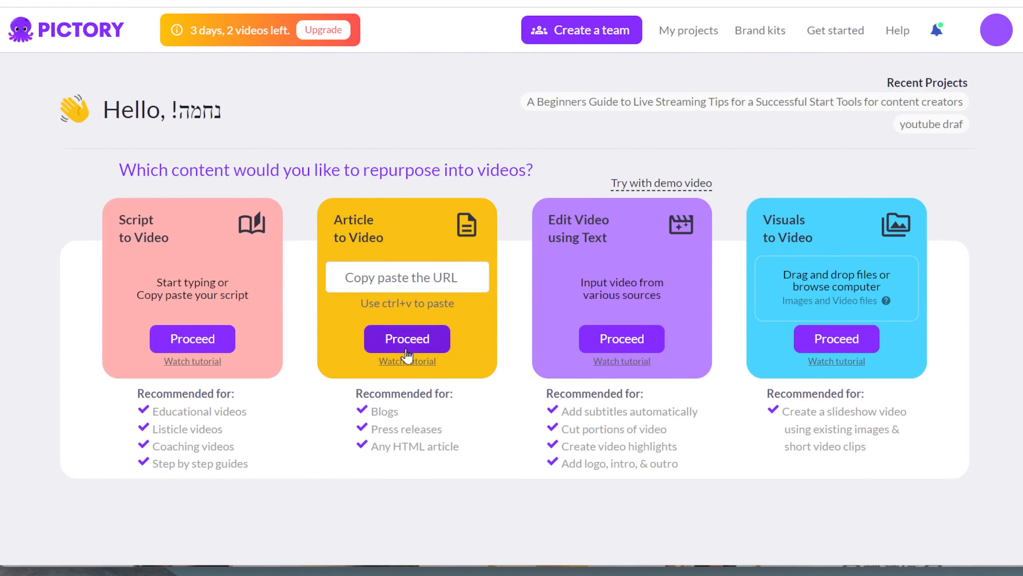
left_click(592, 347)
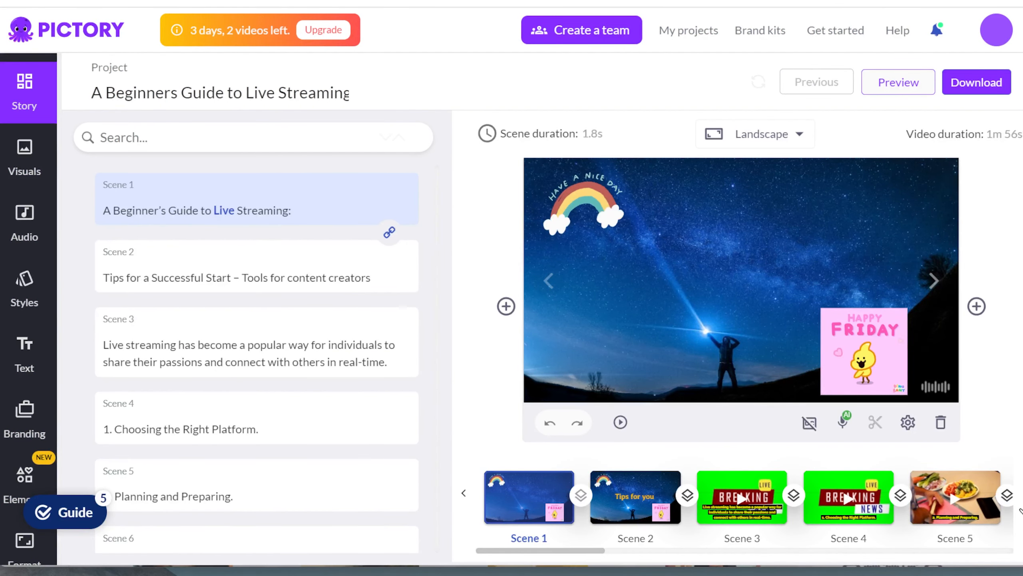
- Page the timeline forward and select scene 15
left_click(1022, 501)
left_click(1022, 501)
left_click(930, 500)
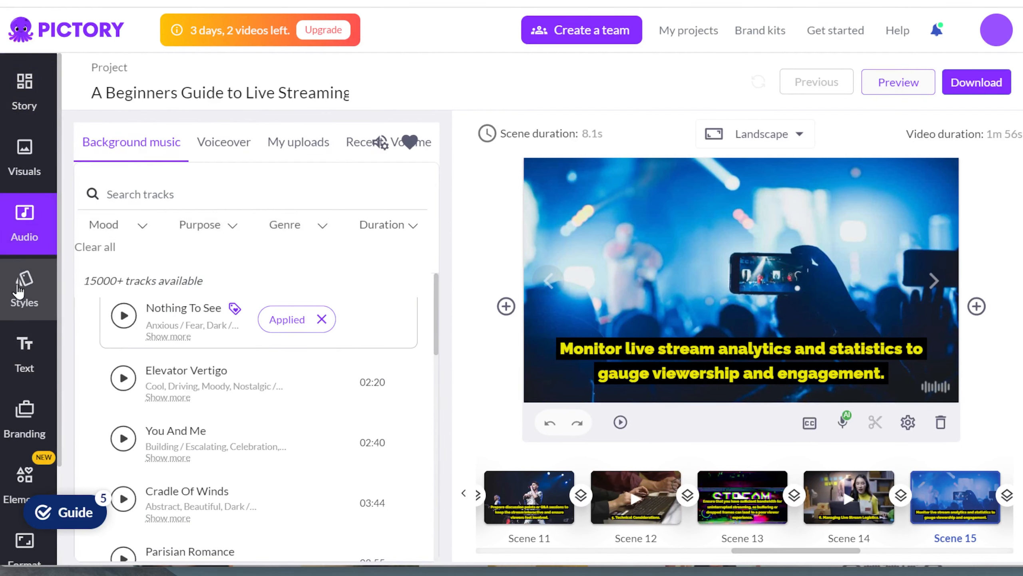
- Browse the Styles, Text and Branding panels, ending on the Elements stickers collection
left_click(20, 284)
left_click(25, 374)
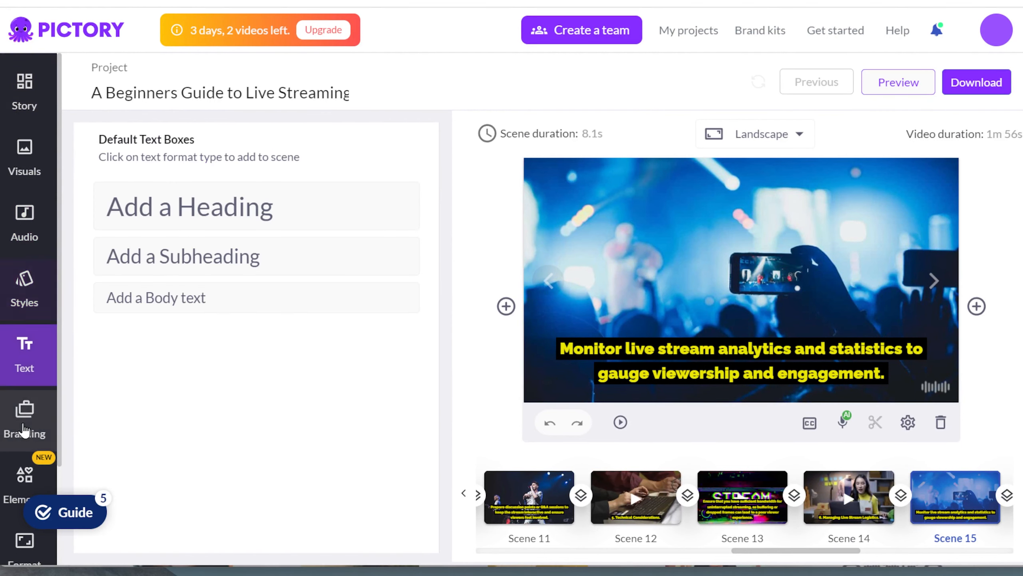
left_click(23, 423)
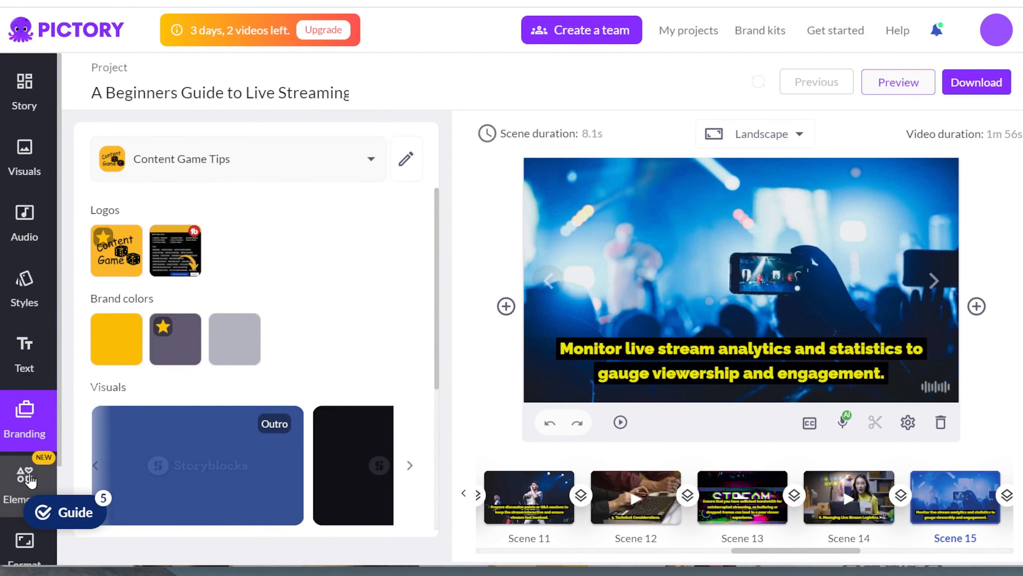
left_click(29, 478)
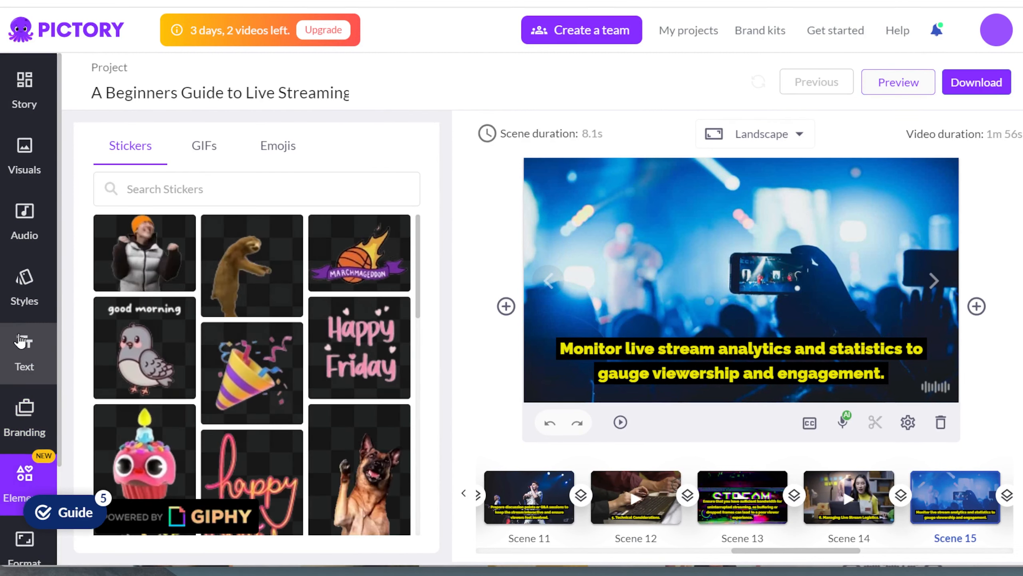
scroll(22, 363, "down", 3)
- Switch the video to 9:16 portrait, back to 16:9 landscape, then show the Visuals library
left_click(24, 425)
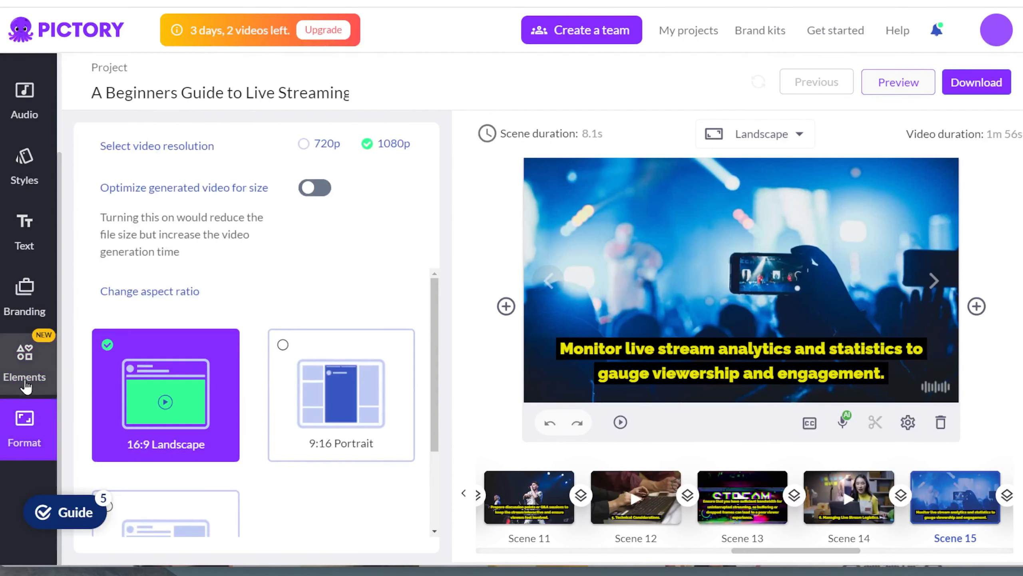
left_click(297, 421)
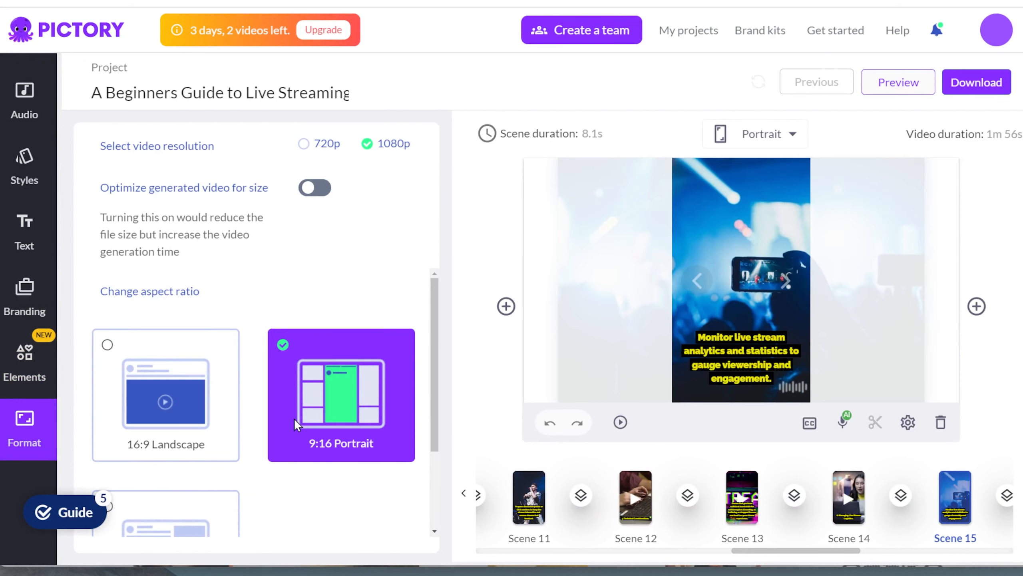
left_click(209, 404)
scroll(24, 242, "up", 3)
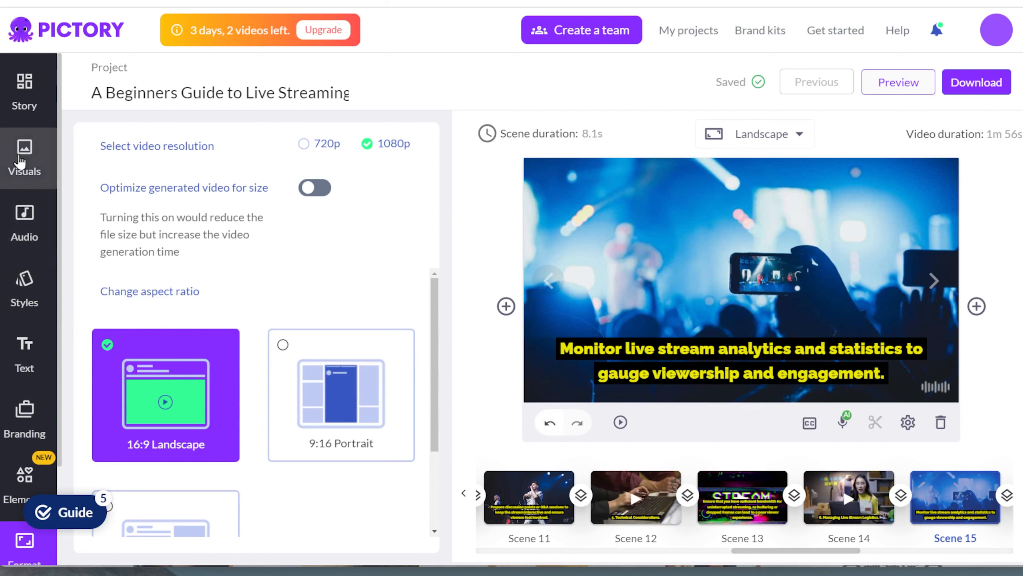
left_click(21, 160)
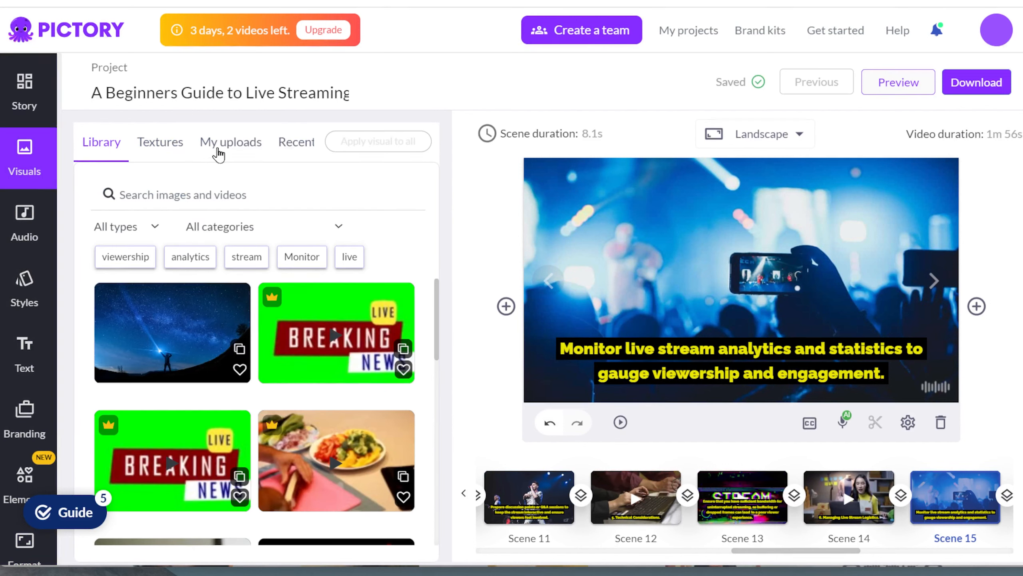
- Browse the Visuals uploads, recent and textures tabs, then the scene script list
left_click(218, 151)
left_click(297, 156)
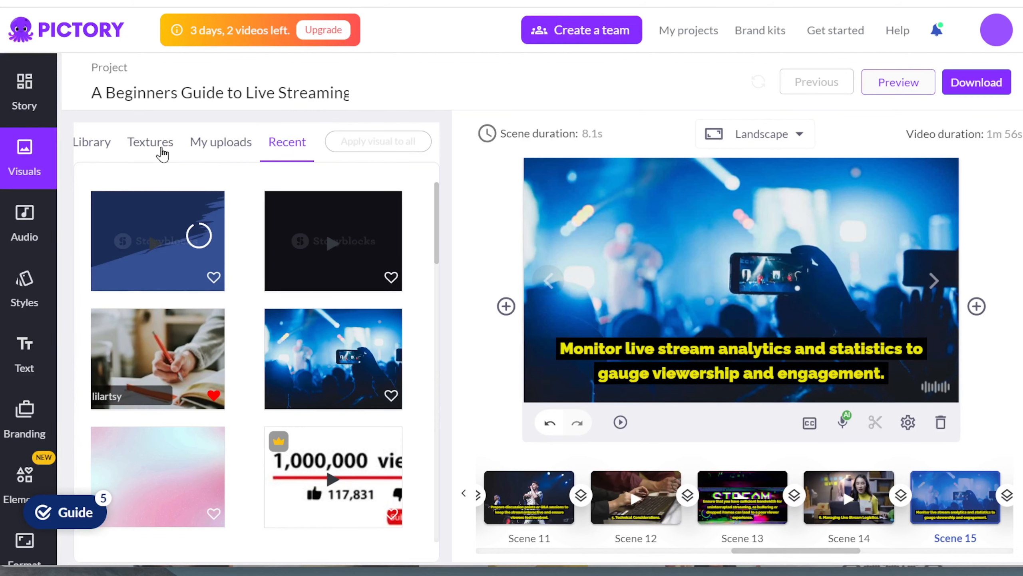
left_click(162, 154)
left_click(47, 109)
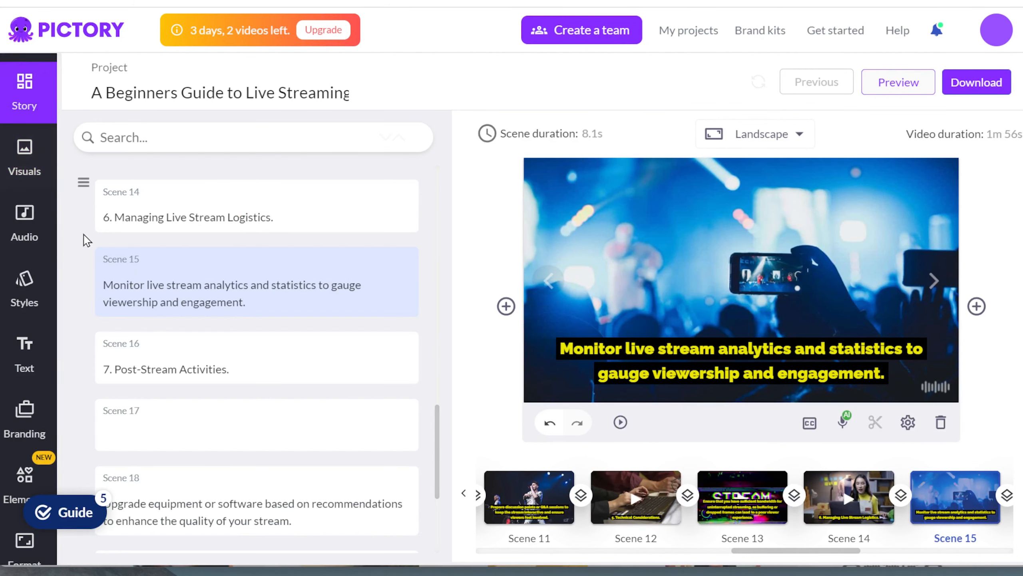
scroll(188, 261, "down", 5)
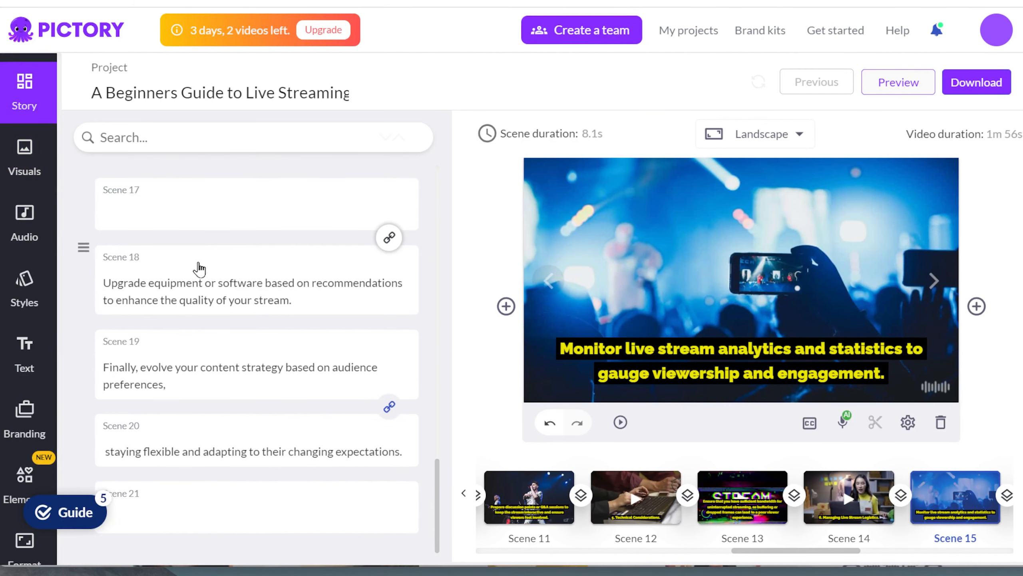
- Look through music, caption styles, text boxes, stickers and brand kit, then return to Story
left_click(18, 246)
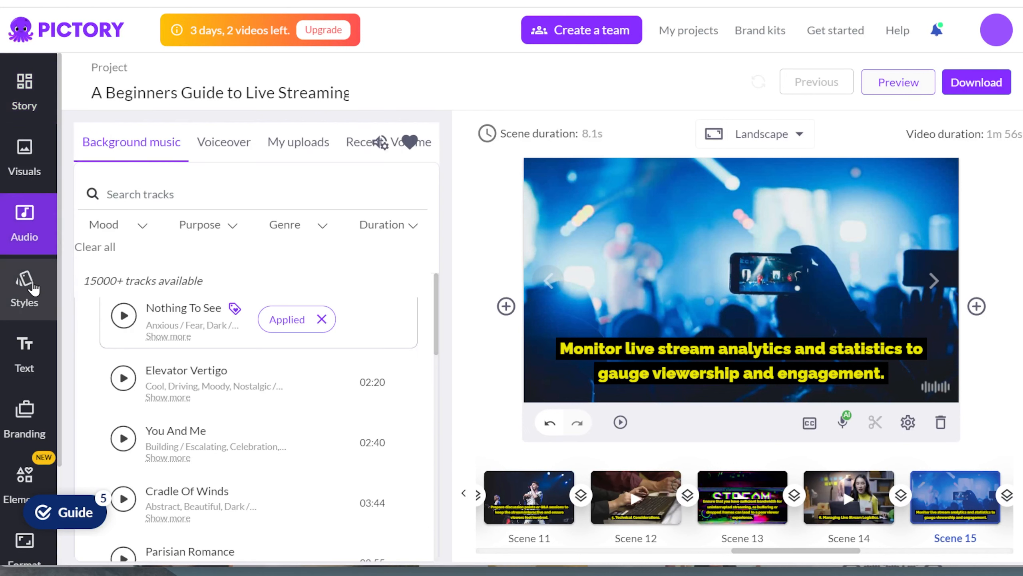
left_click(35, 289)
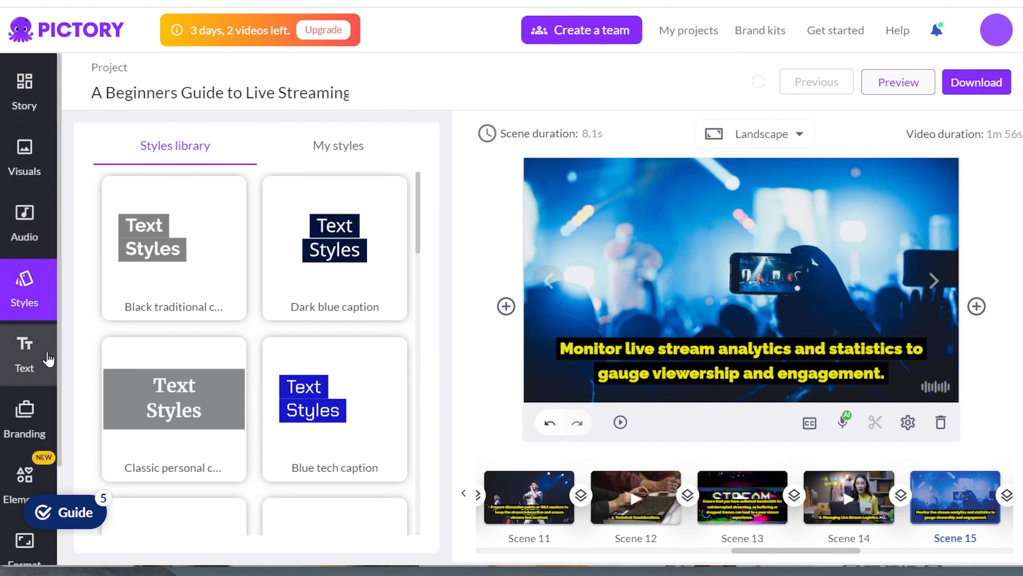
left_click(43, 373)
scroll(43, 371, "down", 3)
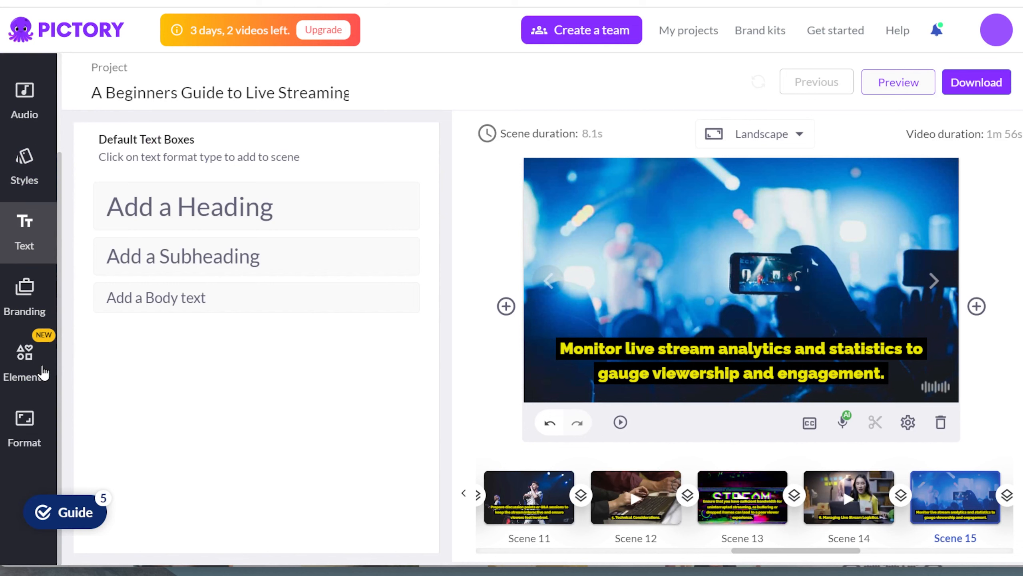
left_click(41, 365)
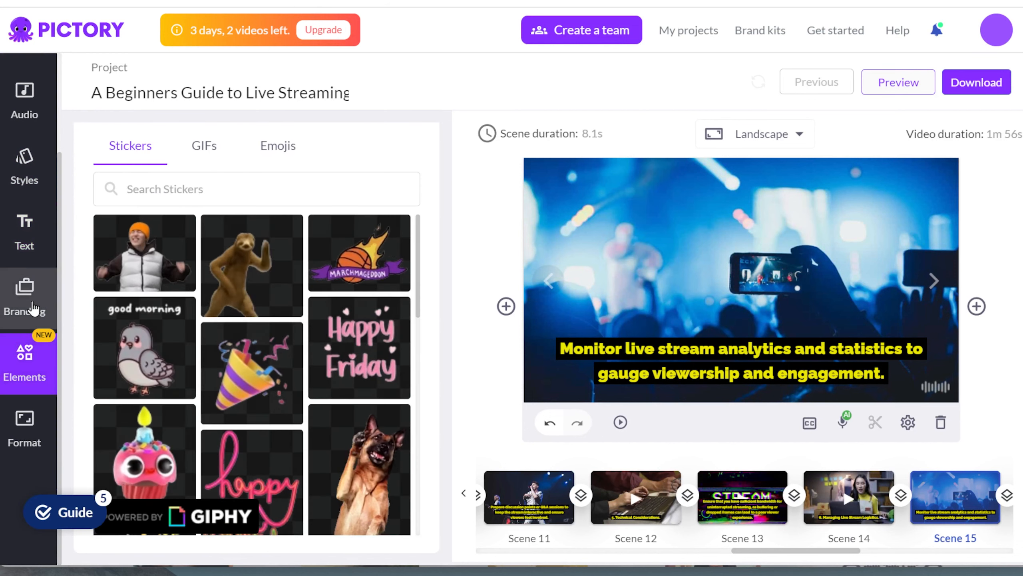
left_click(34, 310)
scroll(33, 287, "up", 3)
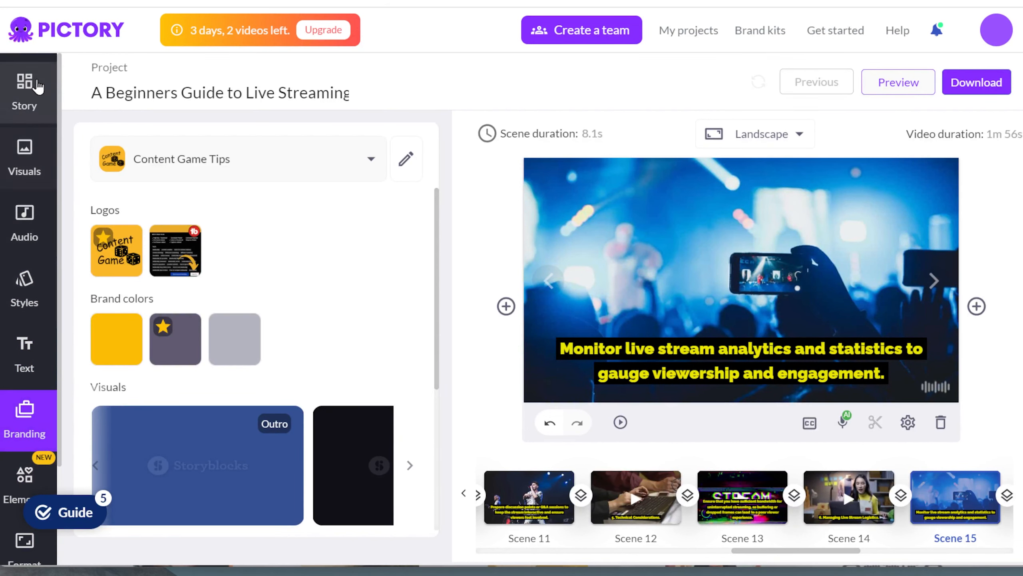
left_click(36, 87)
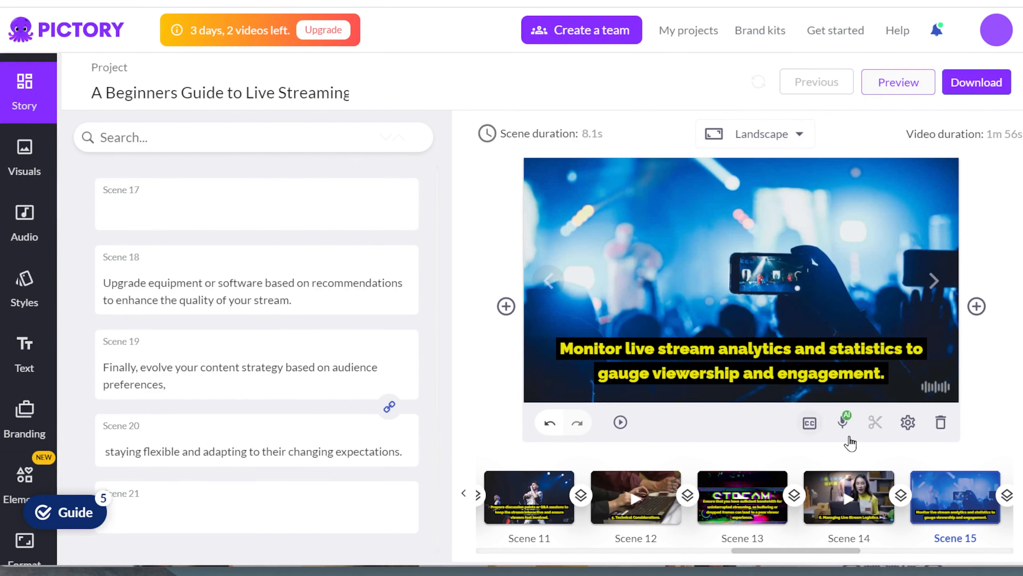
- Step back through scenes 14, 13, 12 and 11 in the preview
left_click(791, 502)
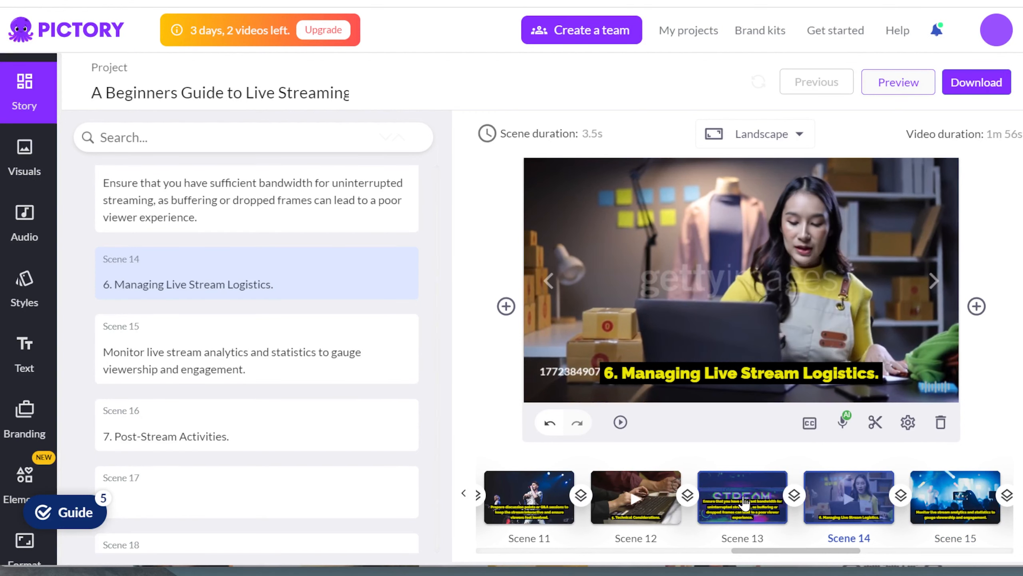
left_click(744, 501)
left_click(627, 493)
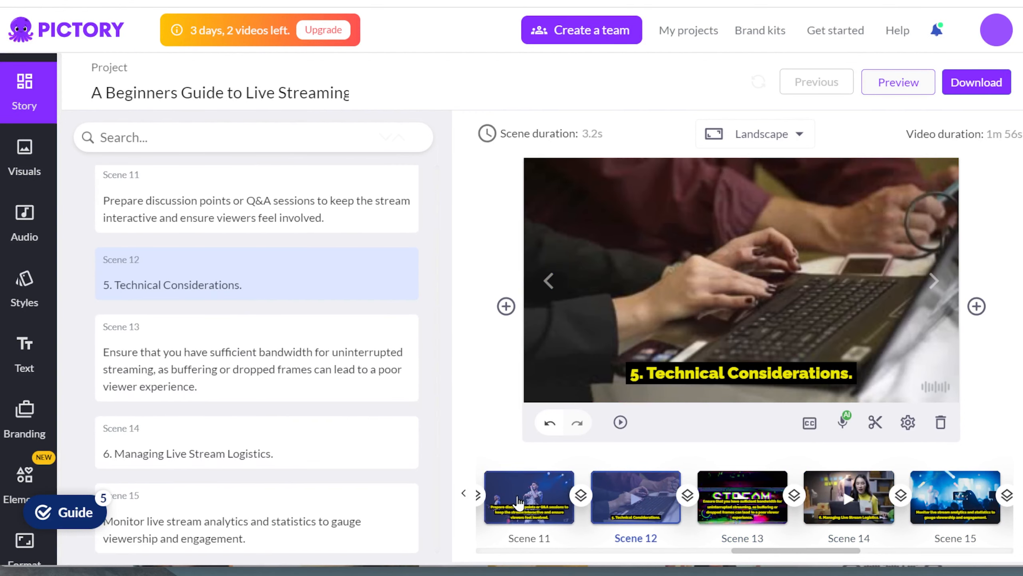
left_click(524, 501)
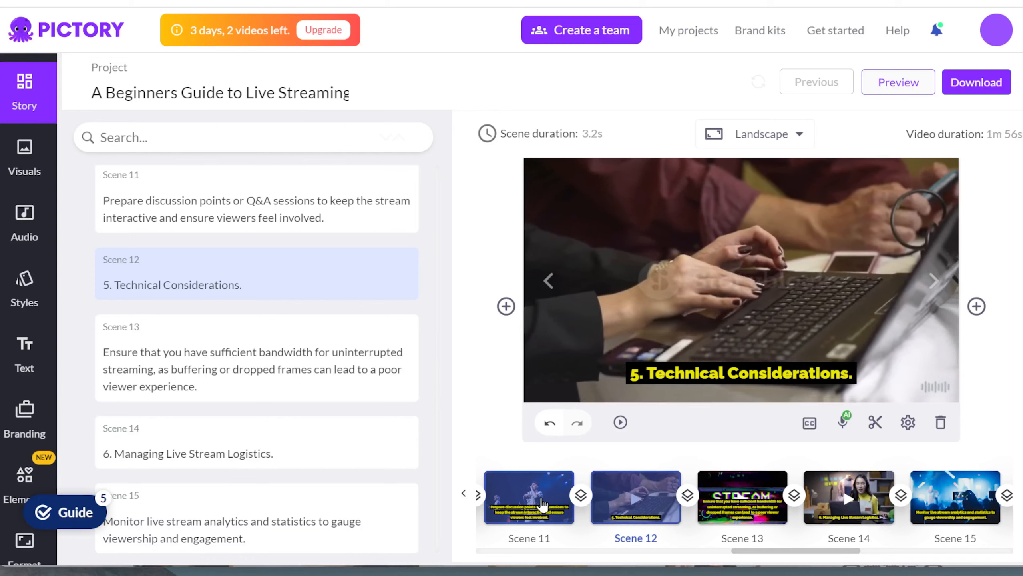
- Page the scene strip to the start and view scenes 3, 2 and 5, landing on scene 4
left_click(685, 551)
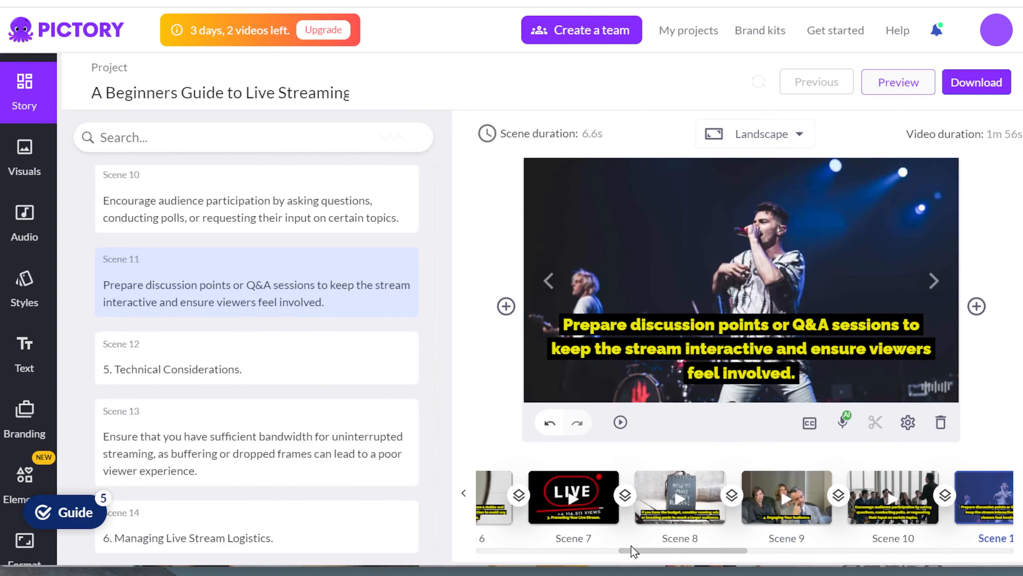
left_click(573, 551)
left_click(614, 514)
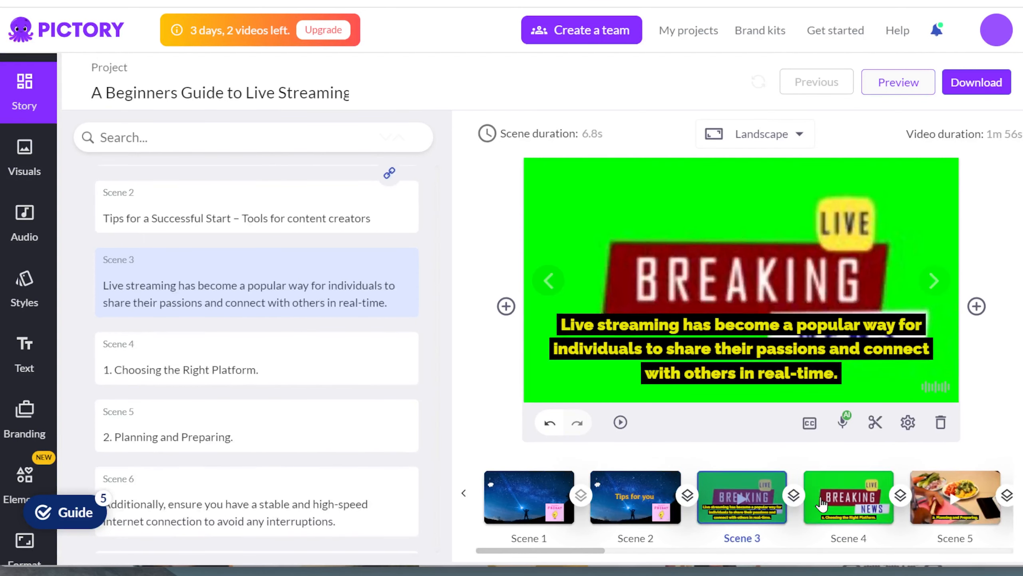
left_click(630, 506)
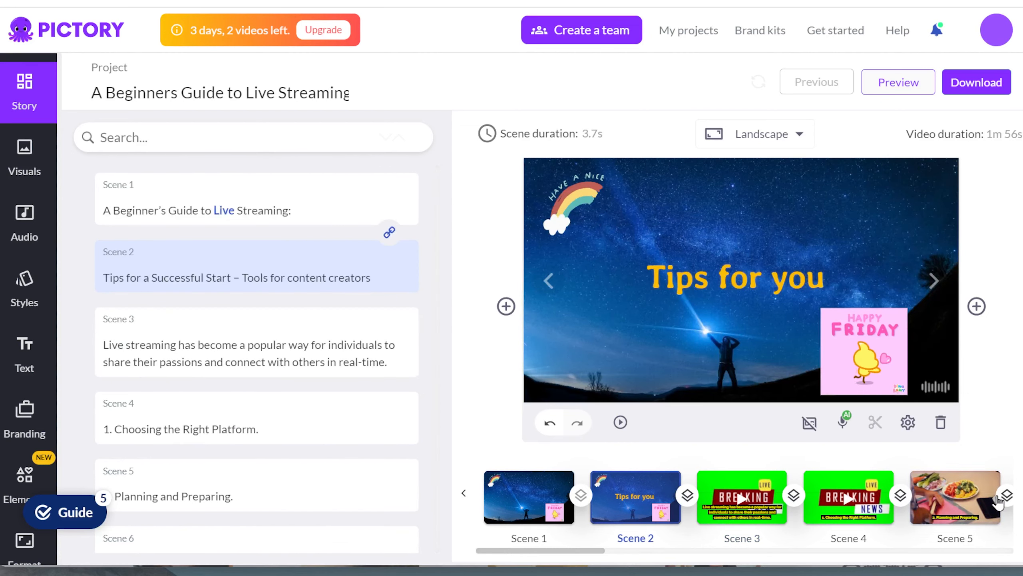
left_click(978, 503)
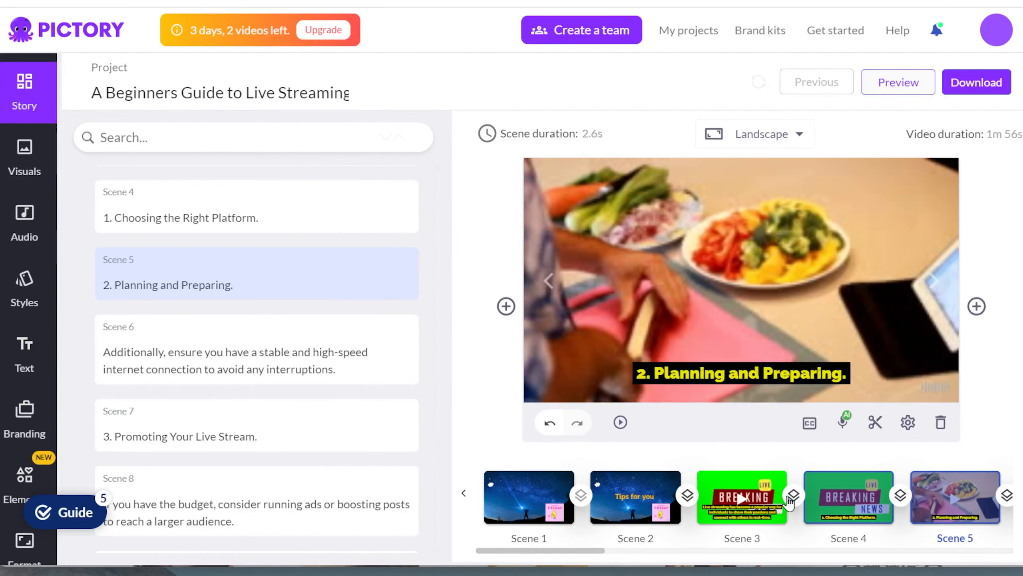
left_click(847, 505)
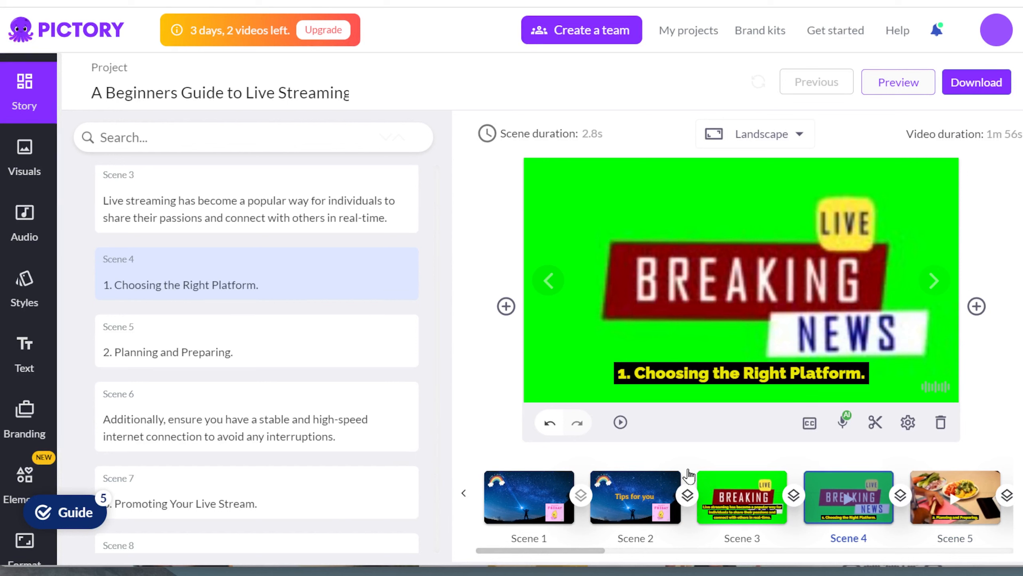
- Set scene 4's background to the pink-blue gradient texture
left_click(24, 157)
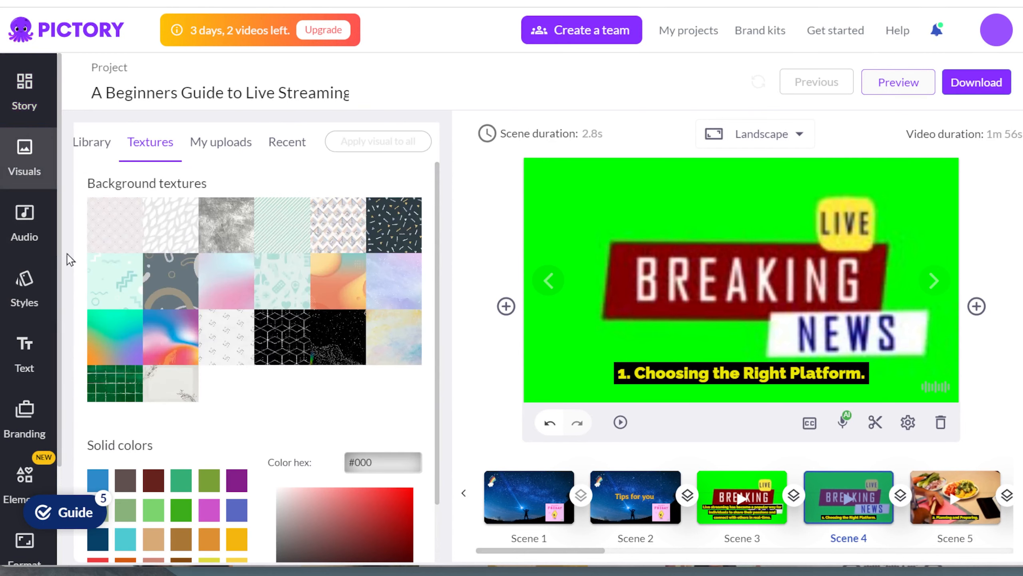
left_click(94, 144)
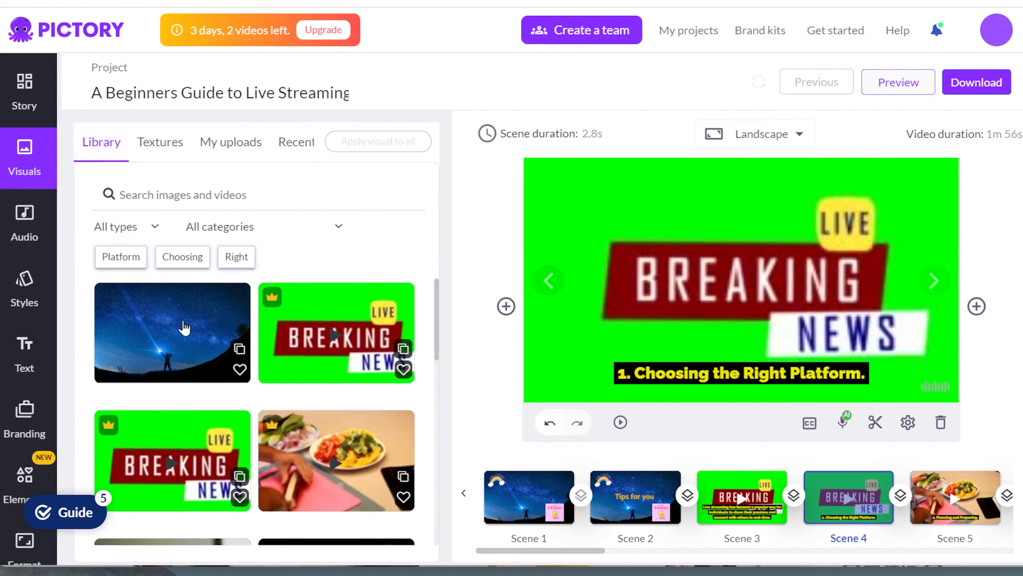
left_click(177, 155)
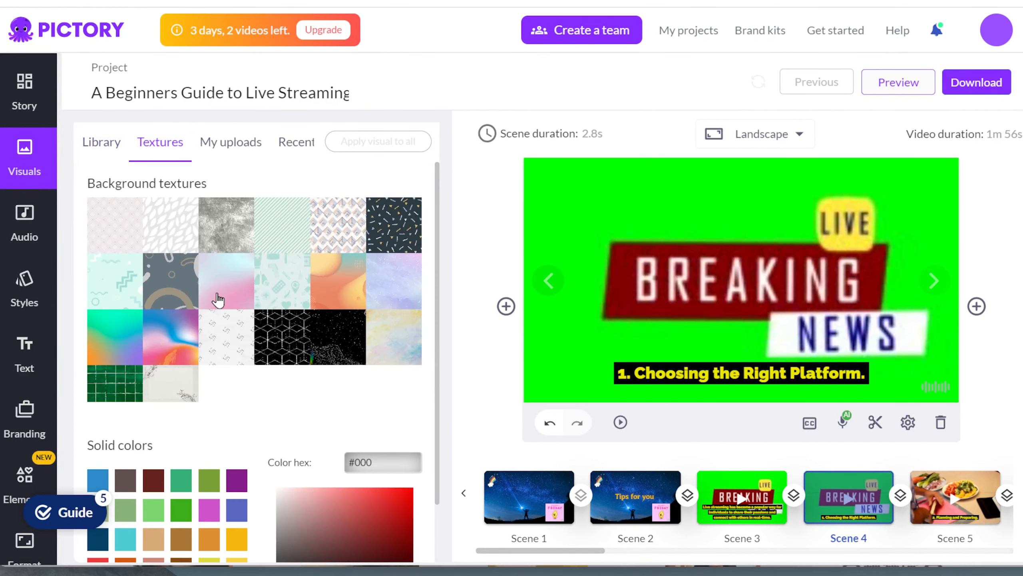
left_click(218, 299)
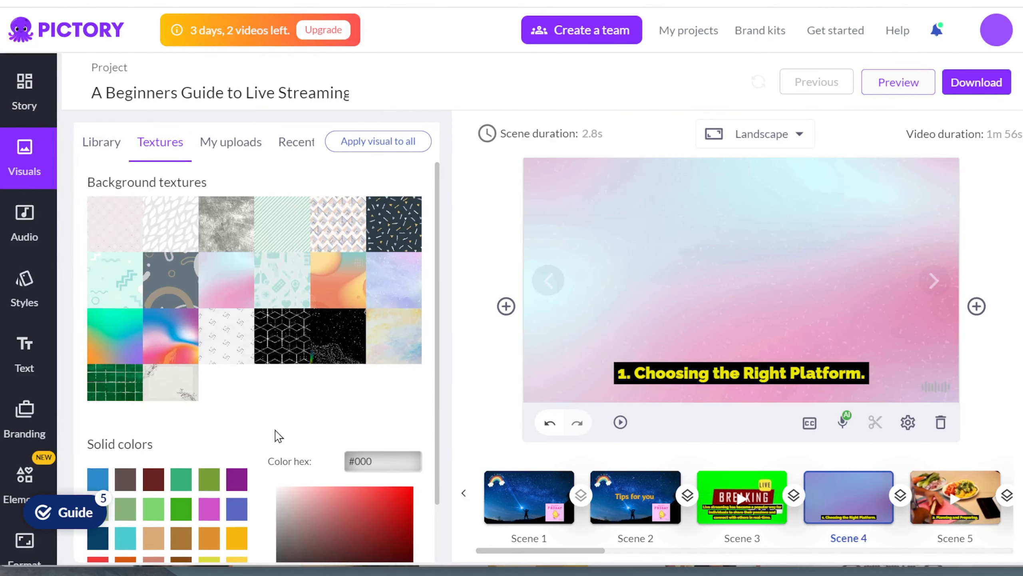
scroll(278, 433, "down", 2)
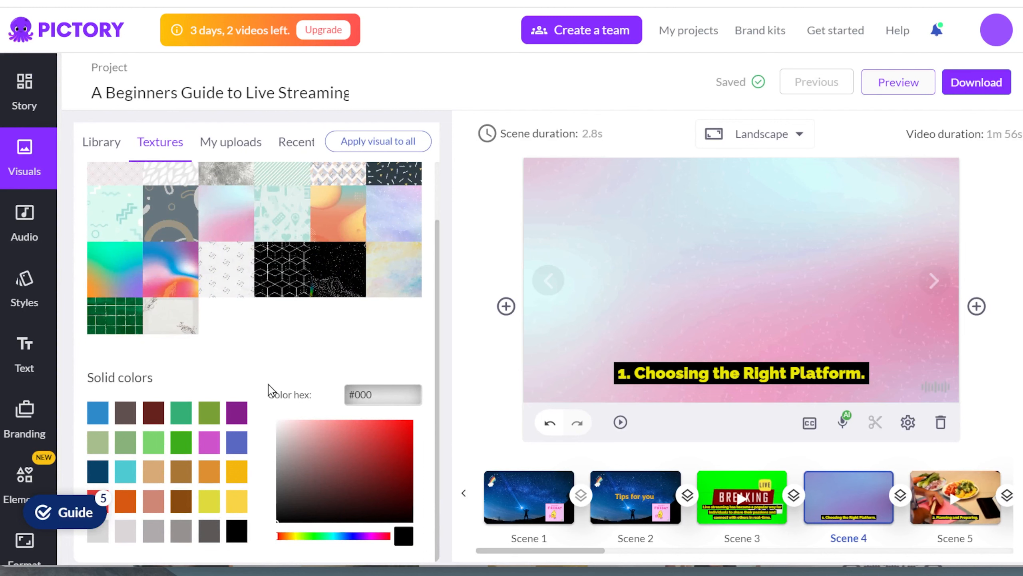
scroll(278, 365, "up", 2)
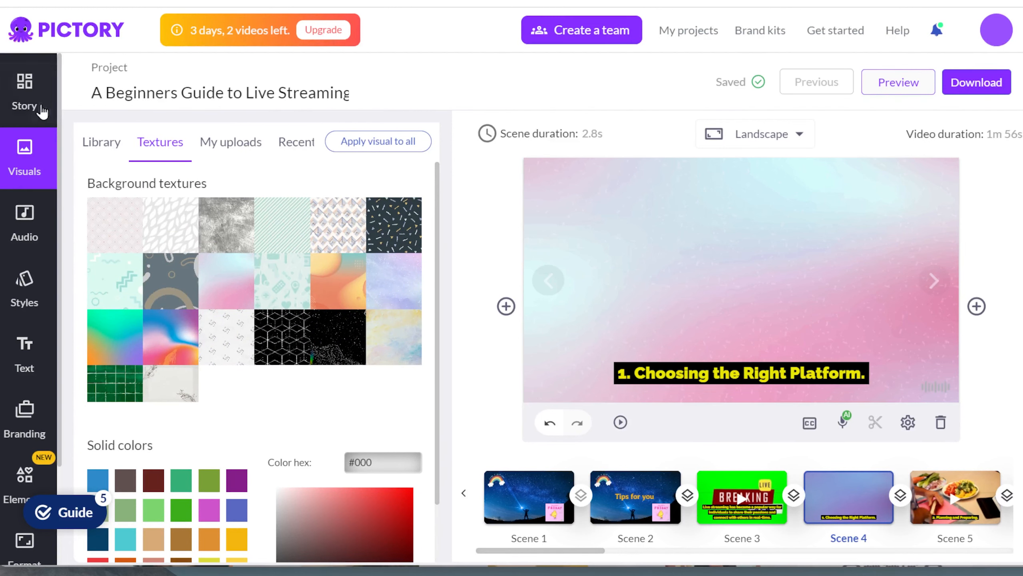
- Check the stock media library and the background music tracks
left_click(104, 143)
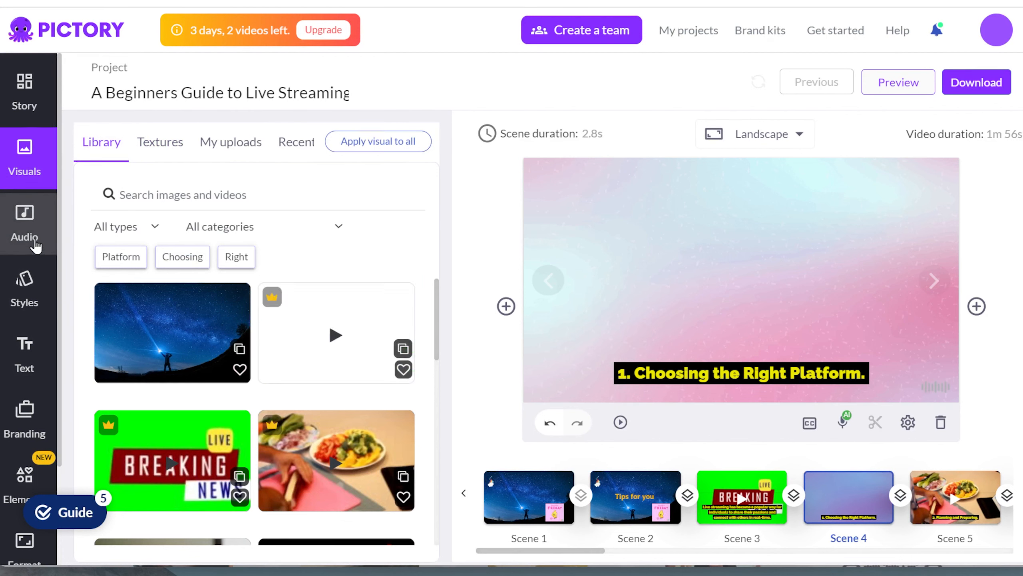
left_click(10, 241)
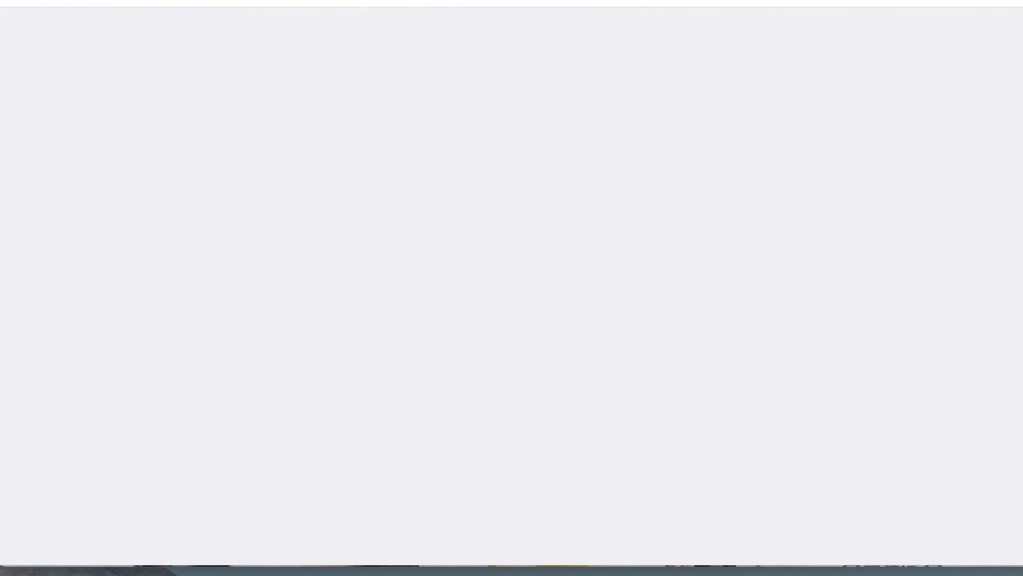
scroll(468, 331, "up", 10)
scroll(468, 331, "up", 10)
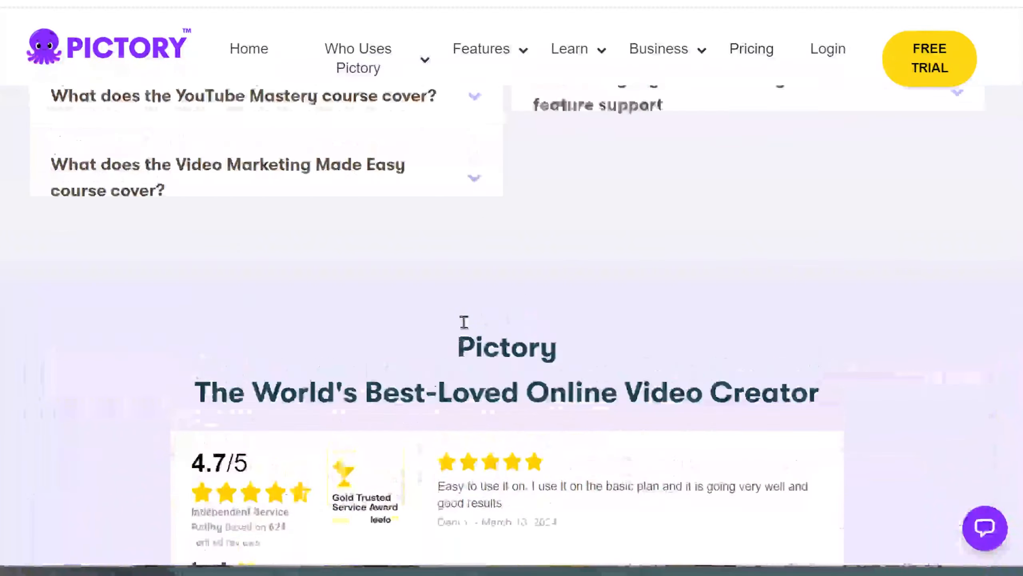